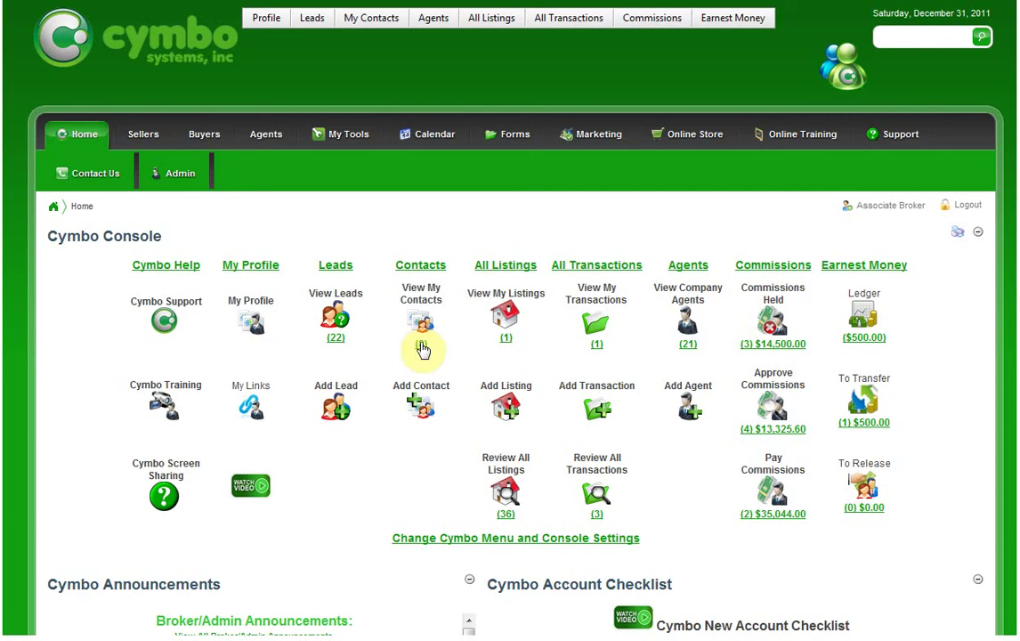
Step: Open the list of my contacts from the console and check which contact types it can be filtered by
click(422, 347)
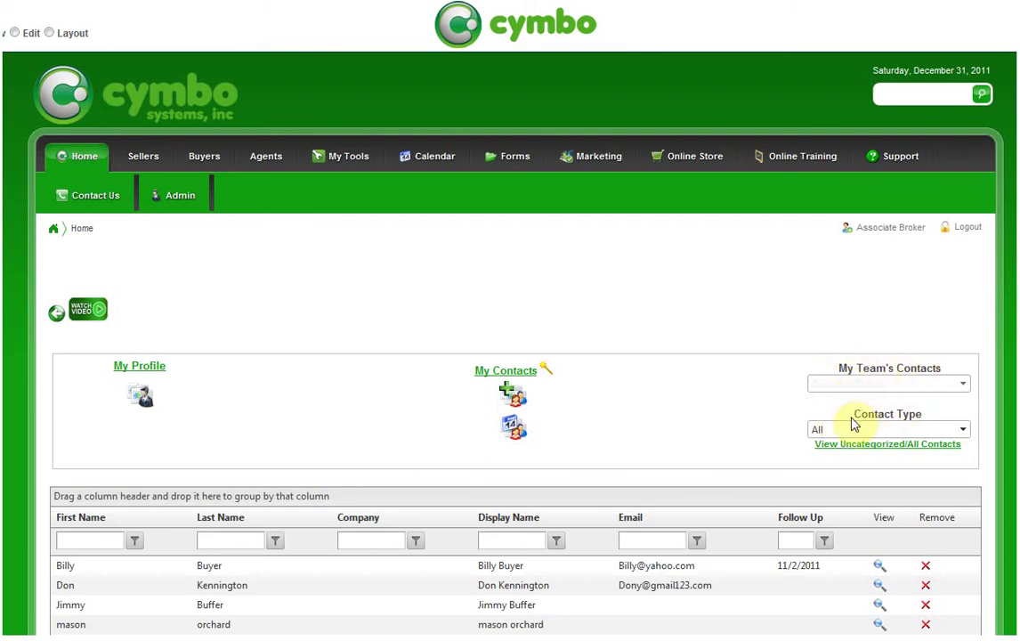
click(962, 431)
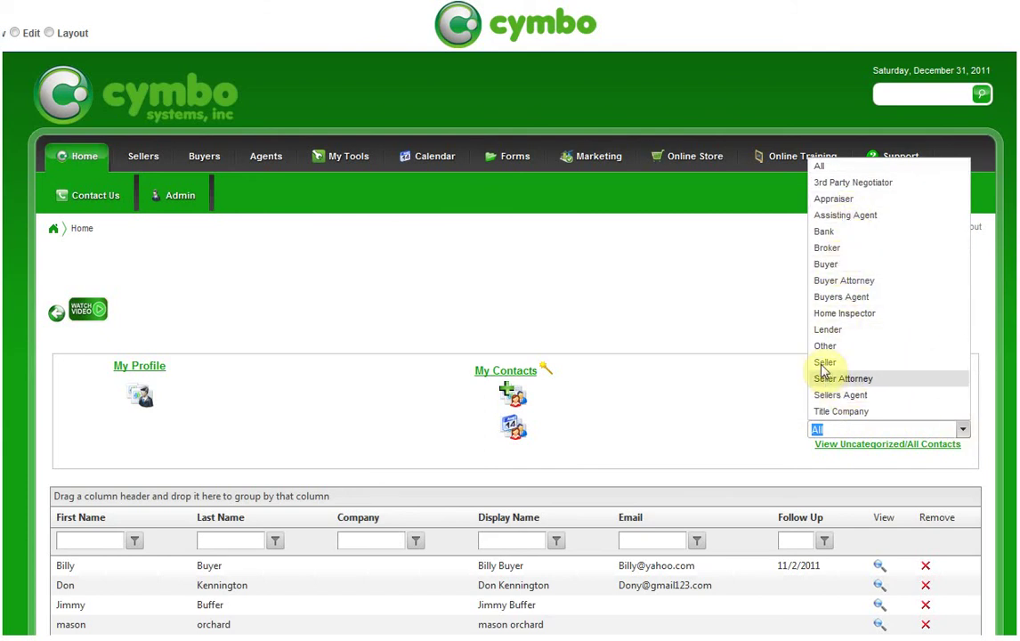
click(735, 411)
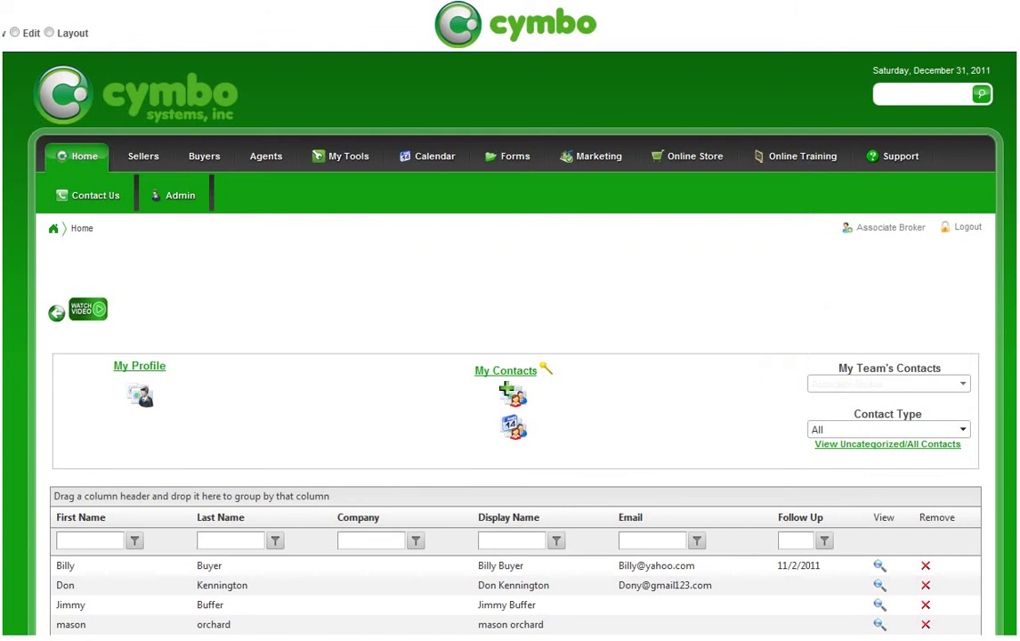
scroll(735, 410, down, 3)
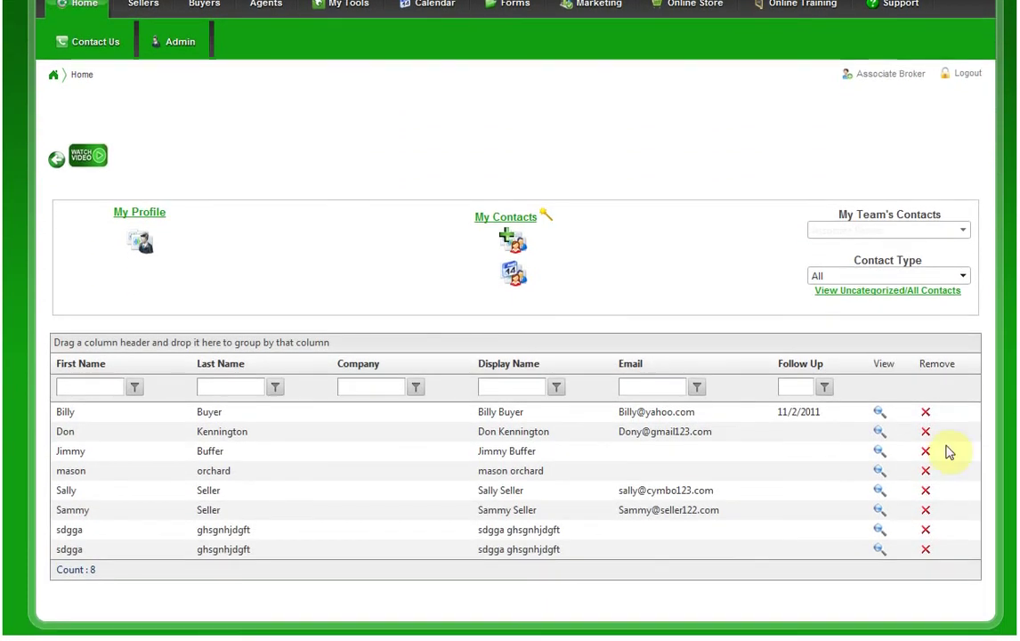
Step: Open the record of the first contact in the list and review its type, site access and contact details
click(879, 418)
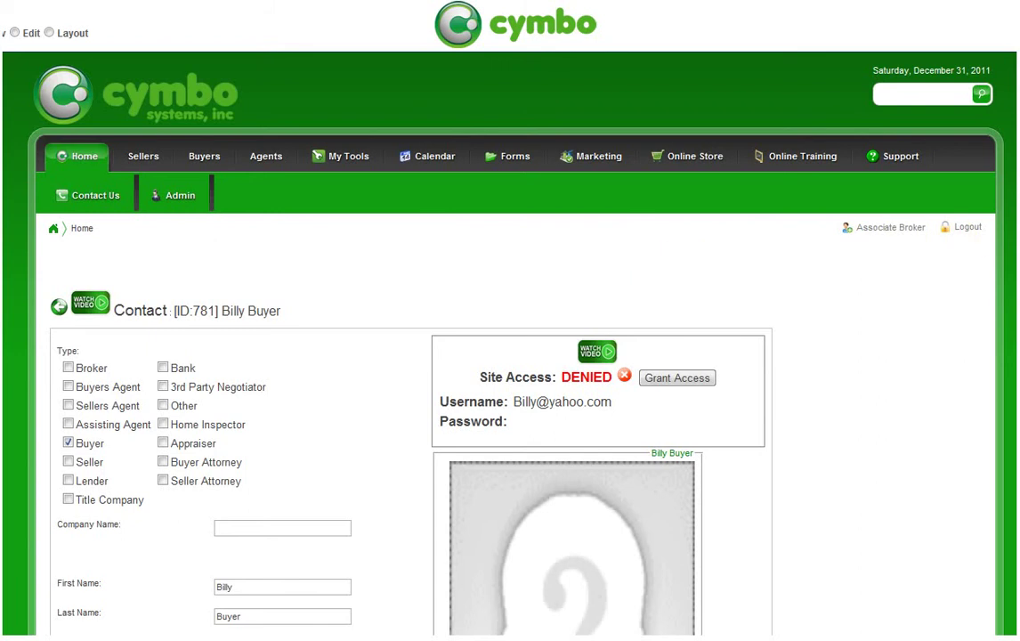
scroll(509, 356, down, 3)
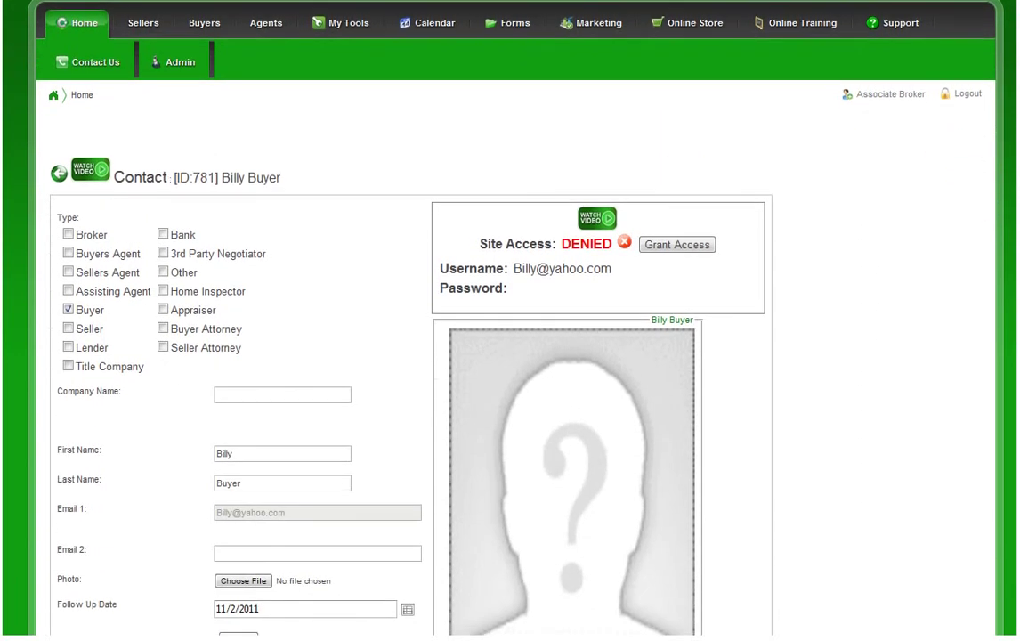
scroll(510, 356, down, 2)
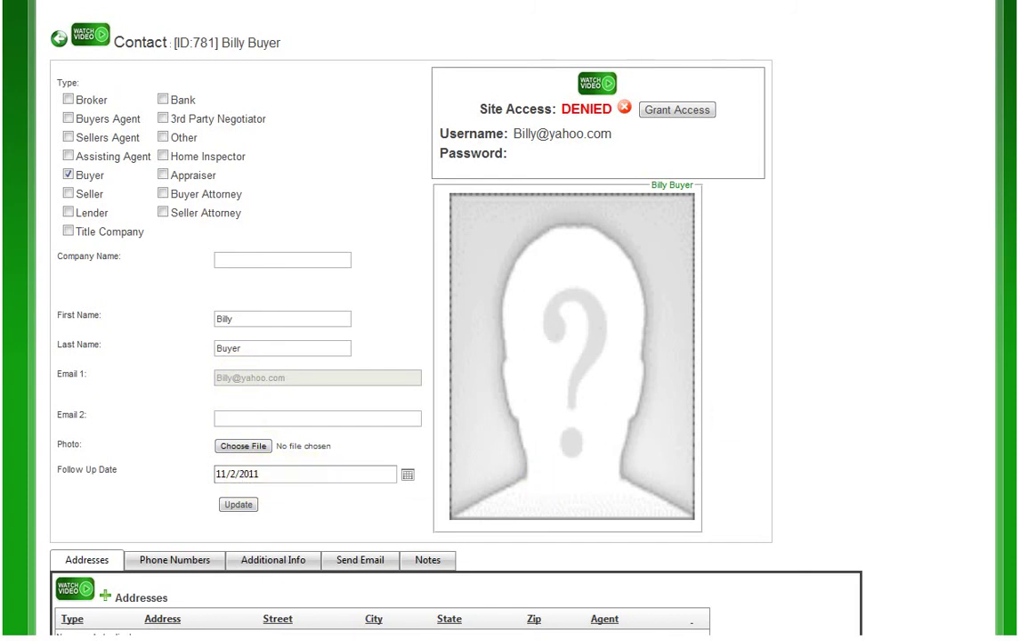
scroll(409, 321, down, 2)
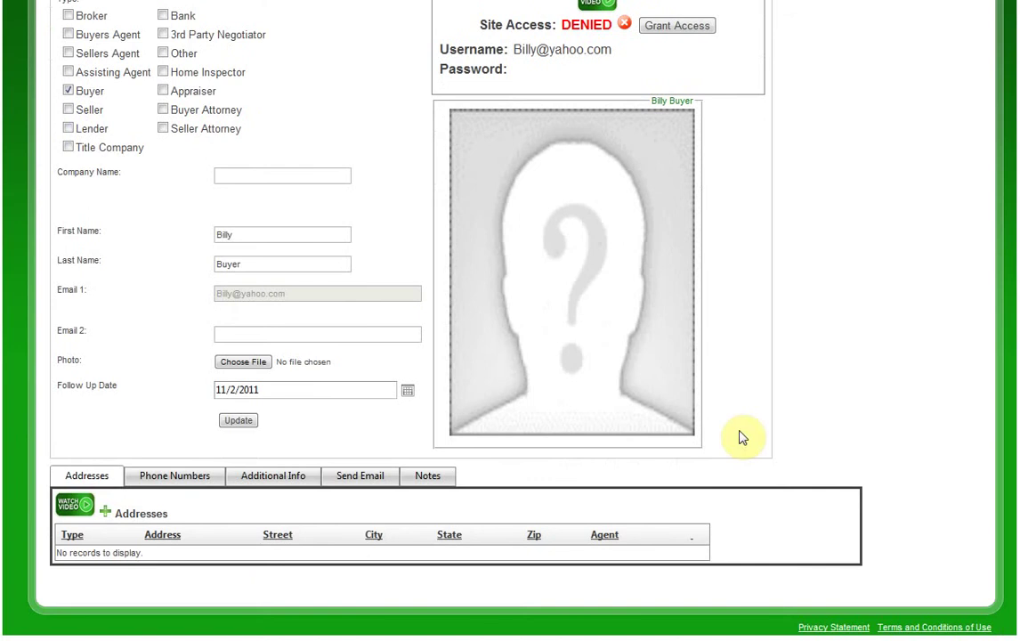
Step: Open the new address form for the contact and check the available address types
click(106, 516)
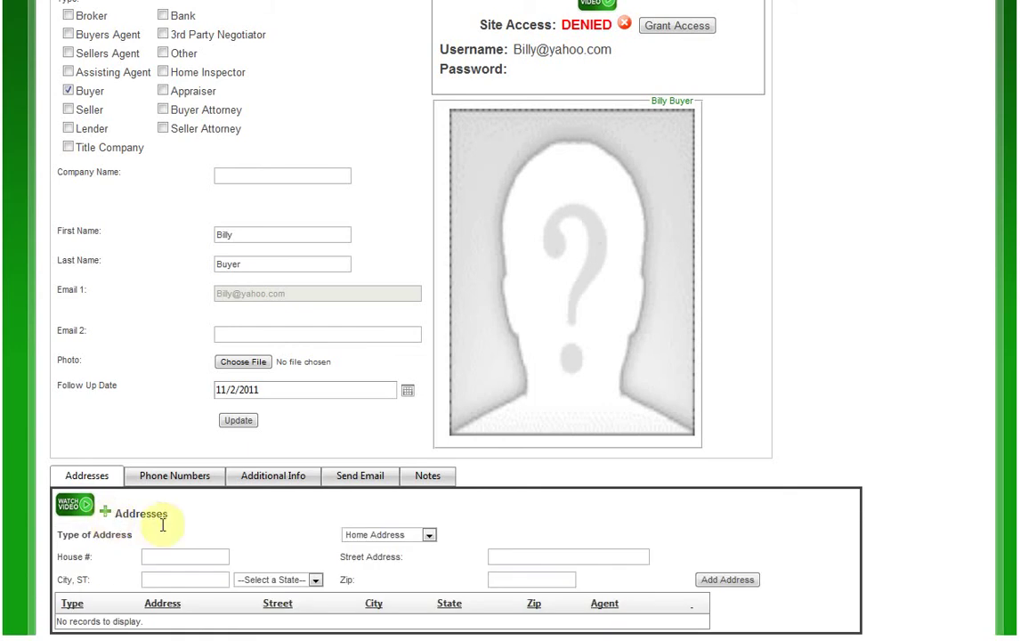
click(430, 537)
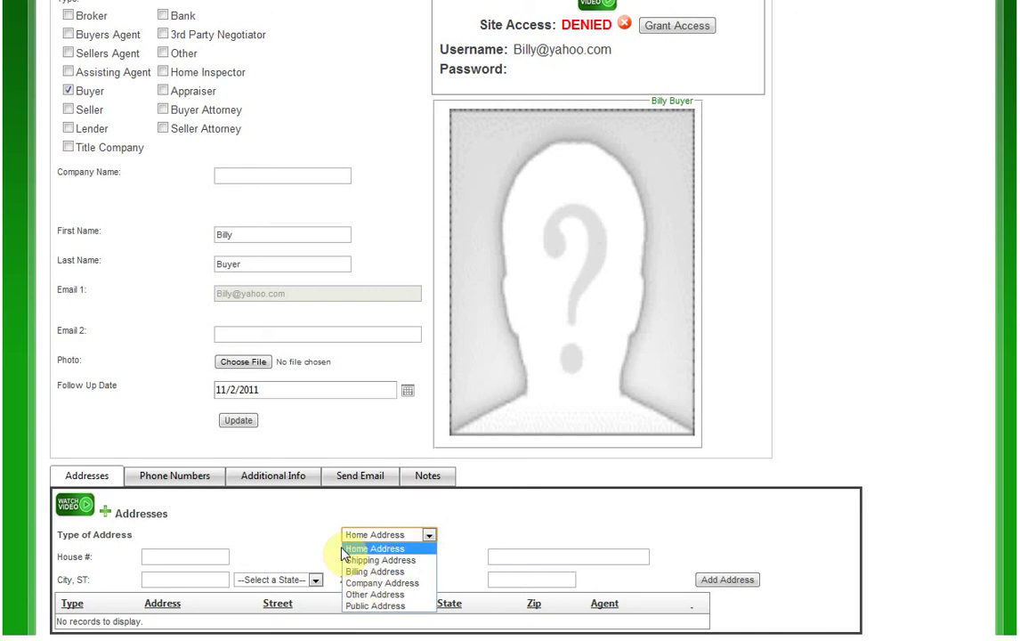
click(294, 528)
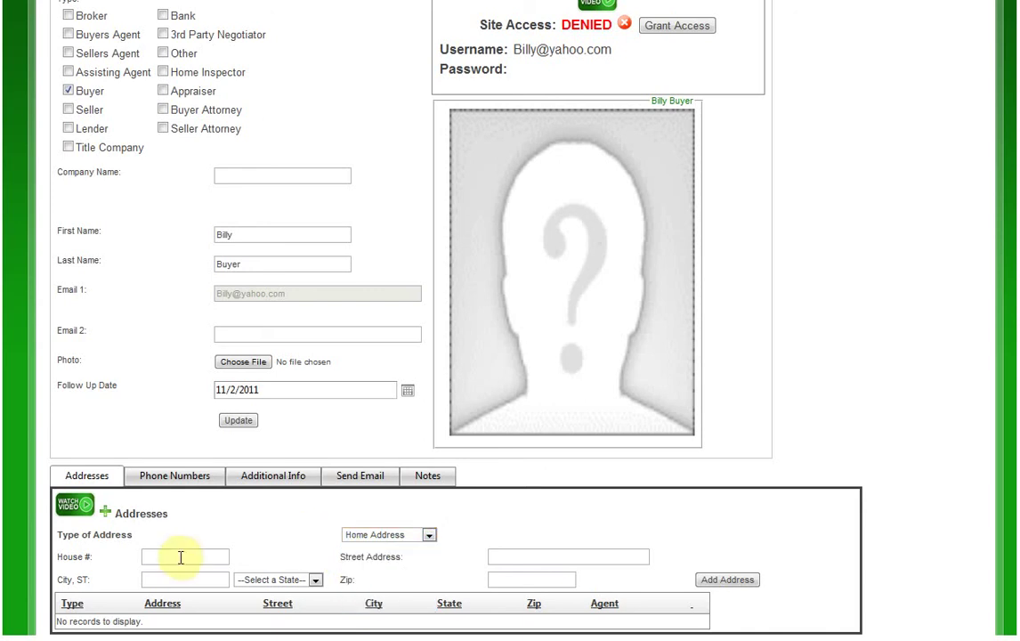
Step: View the contact's phone numbers and the additional info fields
click(170, 483)
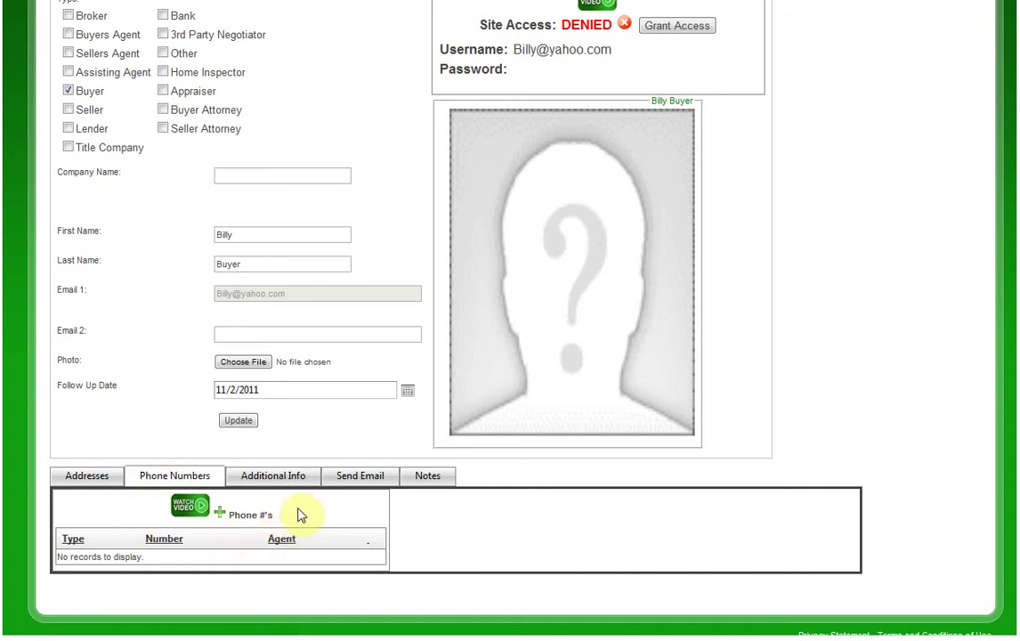
click(278, 480)
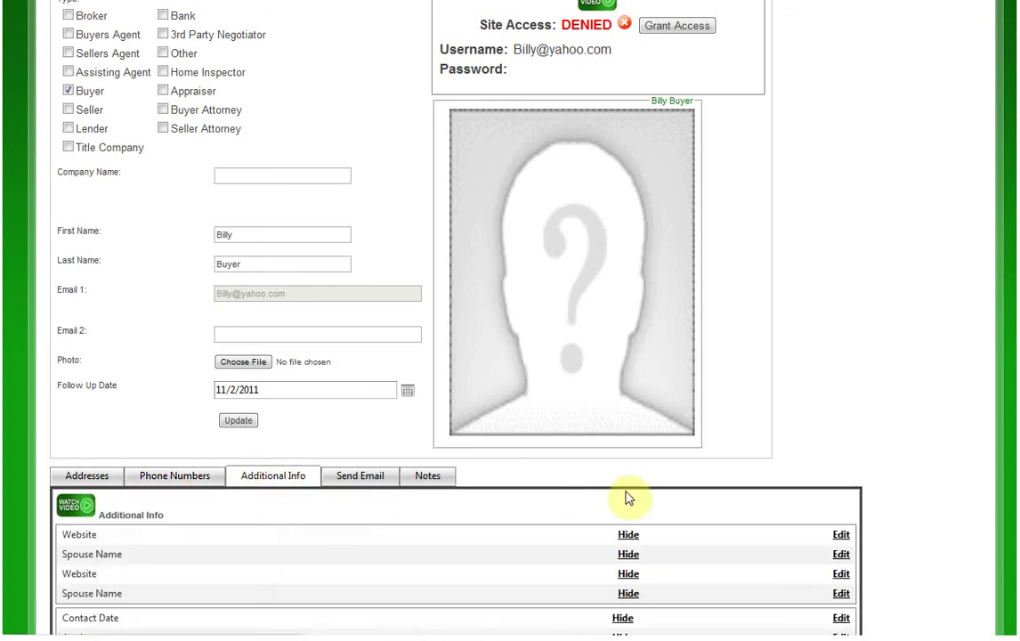
scroll(510, 321, down, 3)
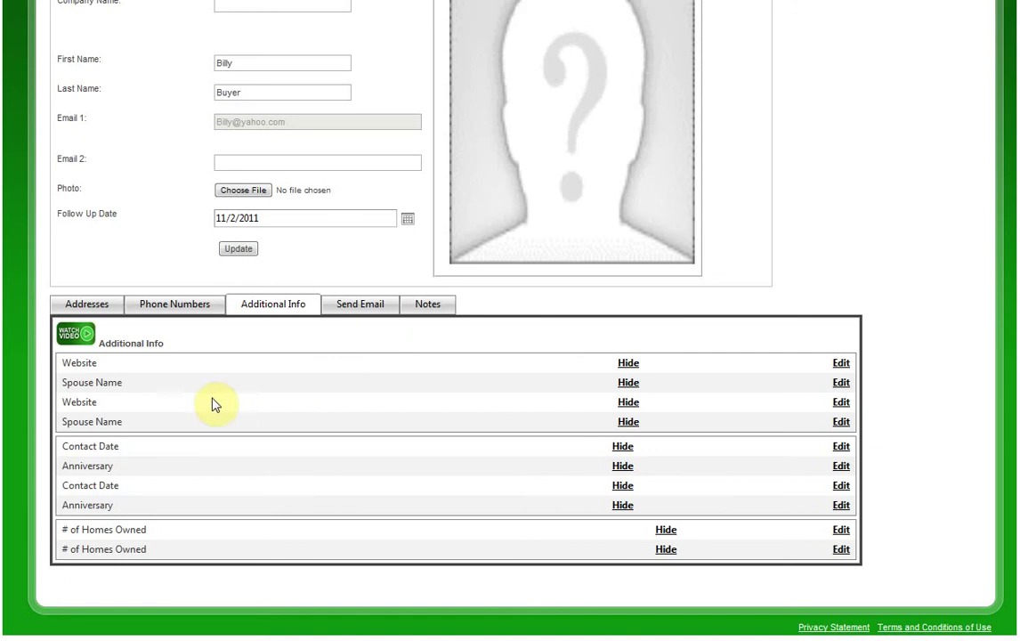
Step: Send the contact an email with the subject "Test" and the message "This is a test" above the signature
click(353, 310)
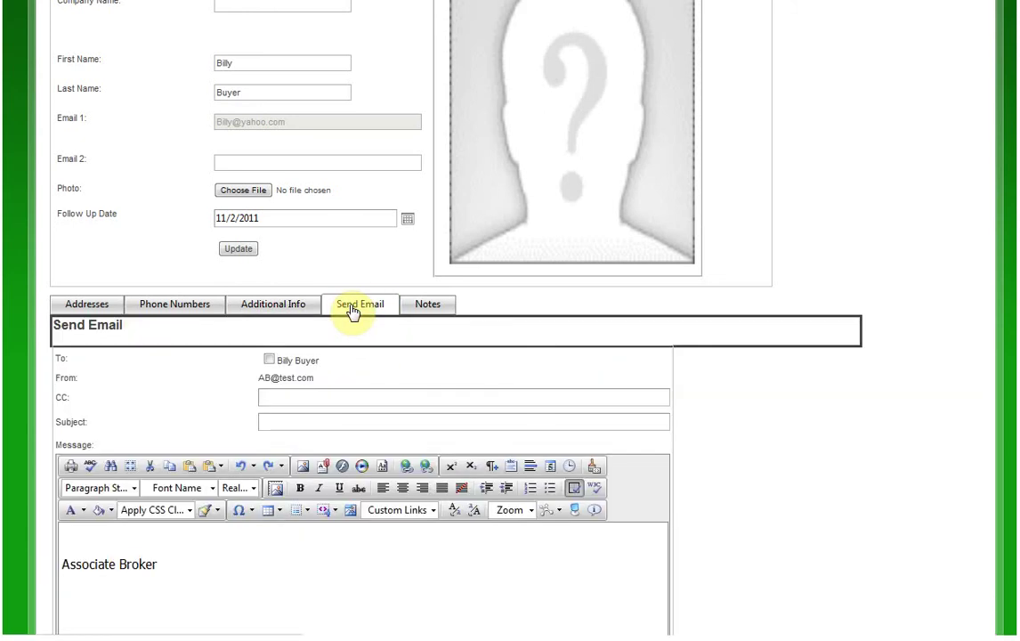
click(267, 361)
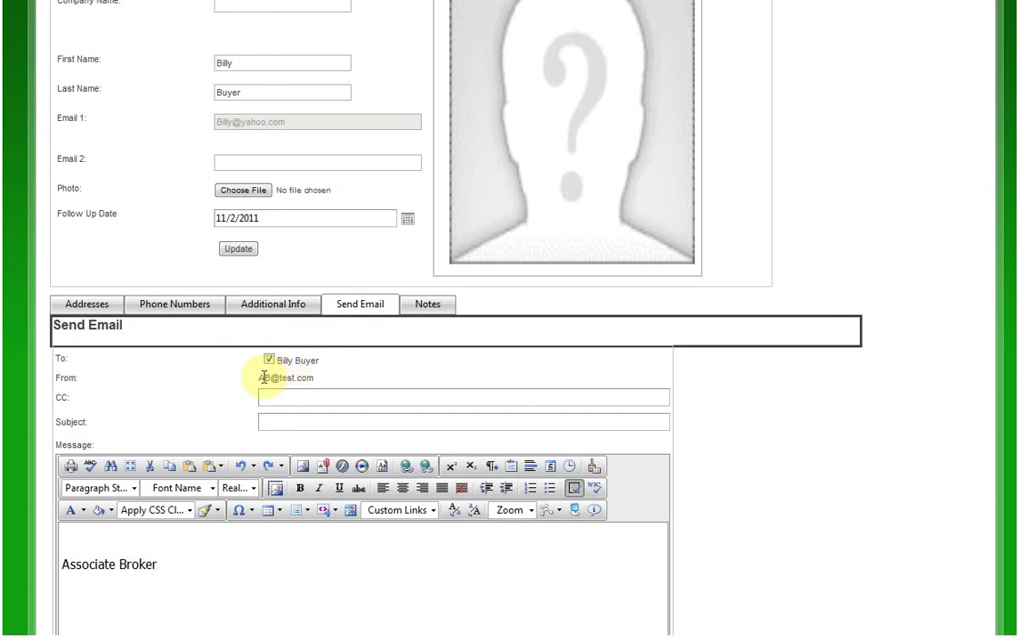
click(263, 400)
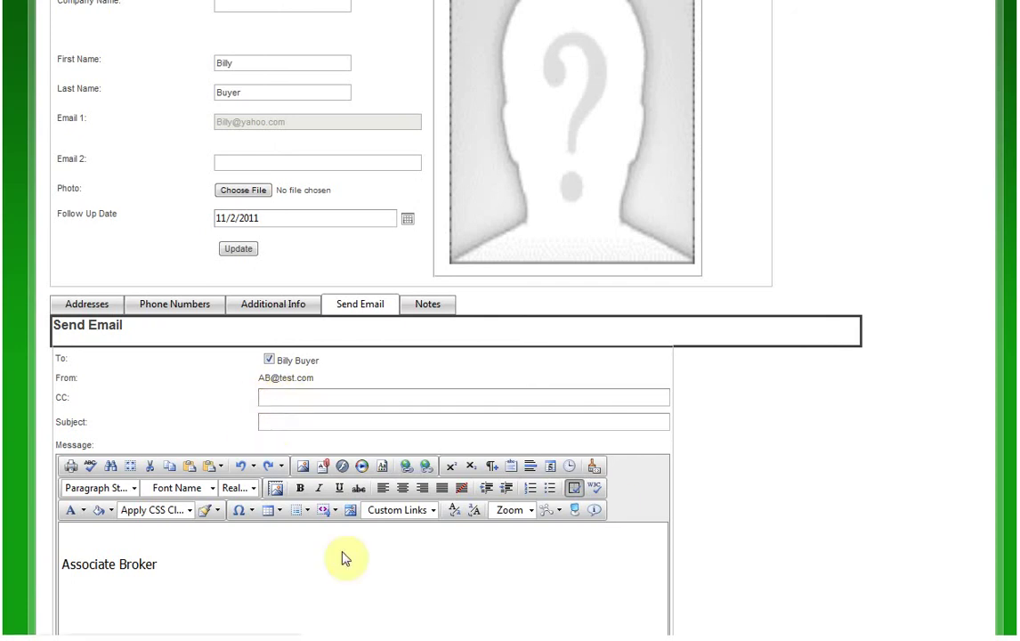
scroll(450, 427, down, 3)
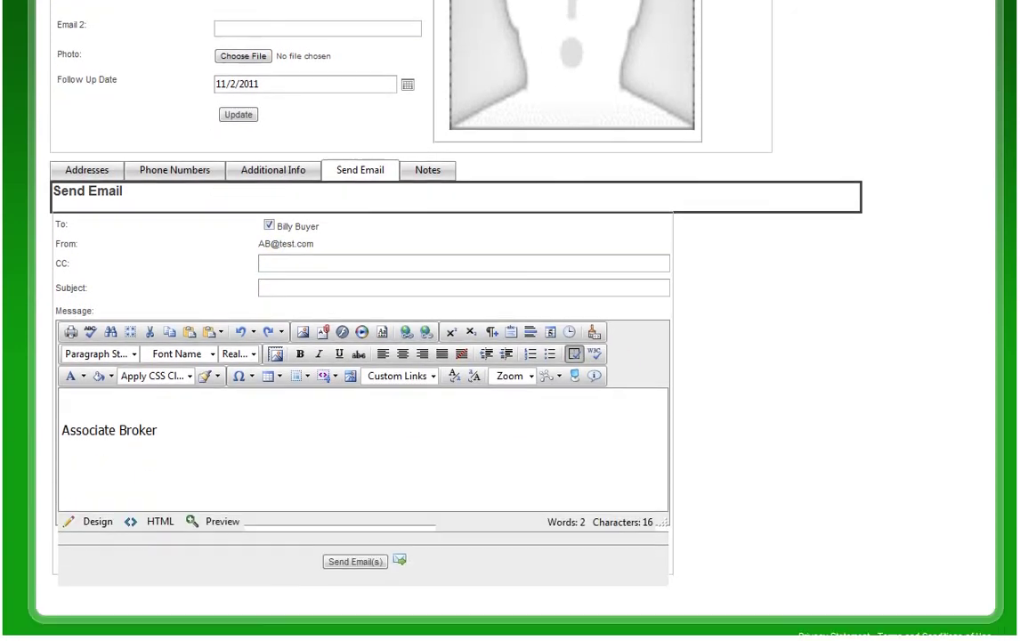
click(86, 401)
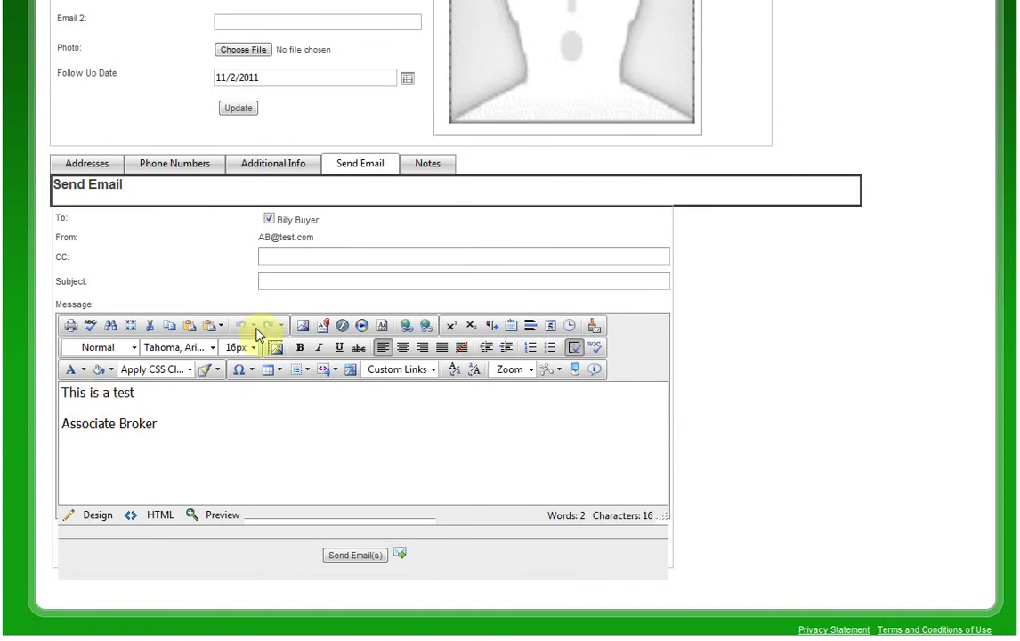
click(266, 278)
text(Test)
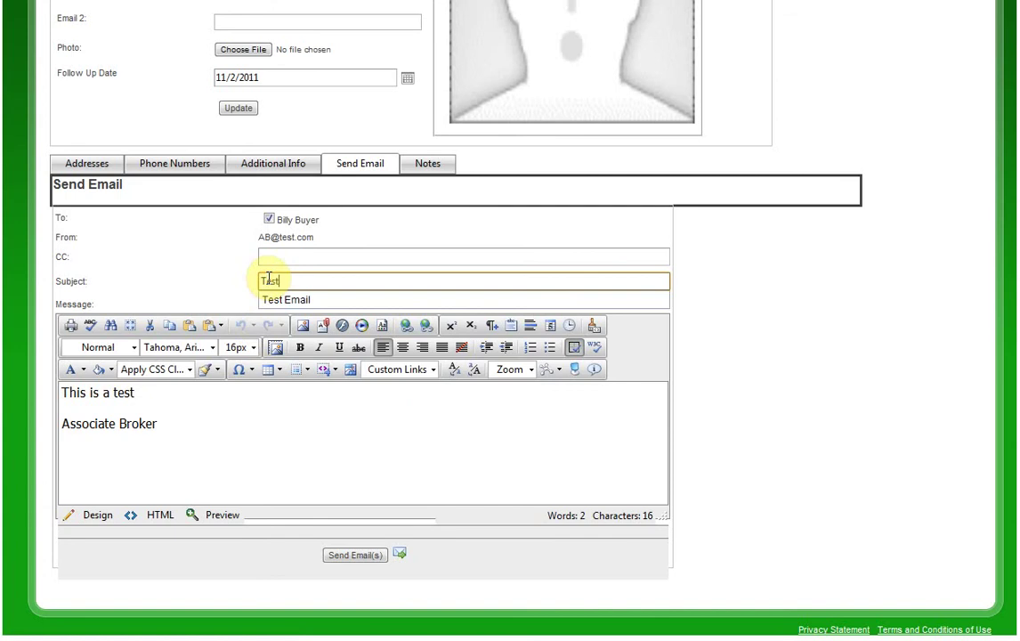
click(347, 556)
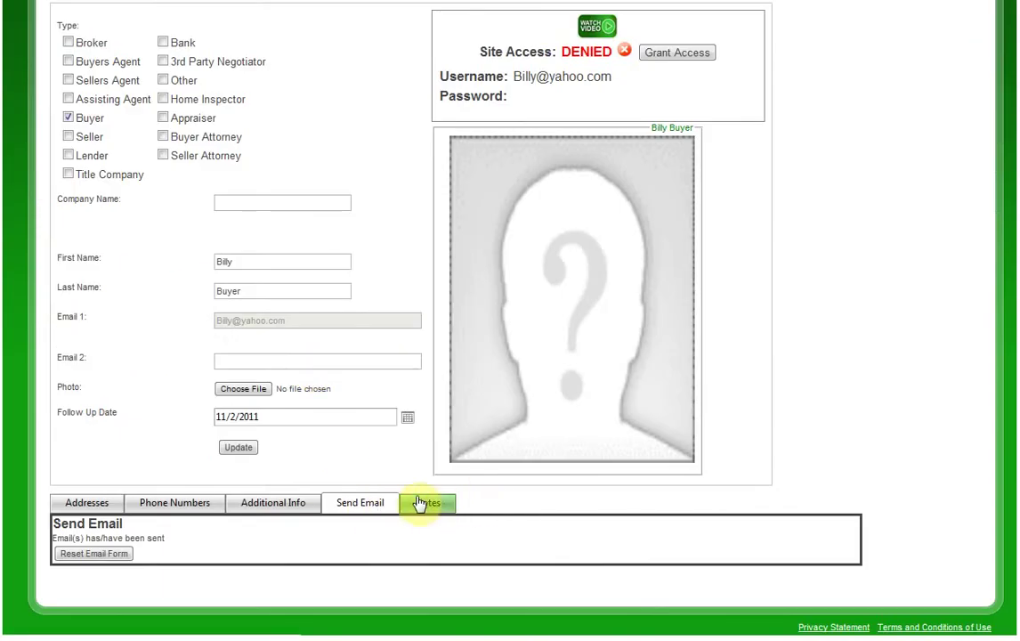
Step: Open the contact's notes and review the logged email and follow-up entries
click(431, 504)
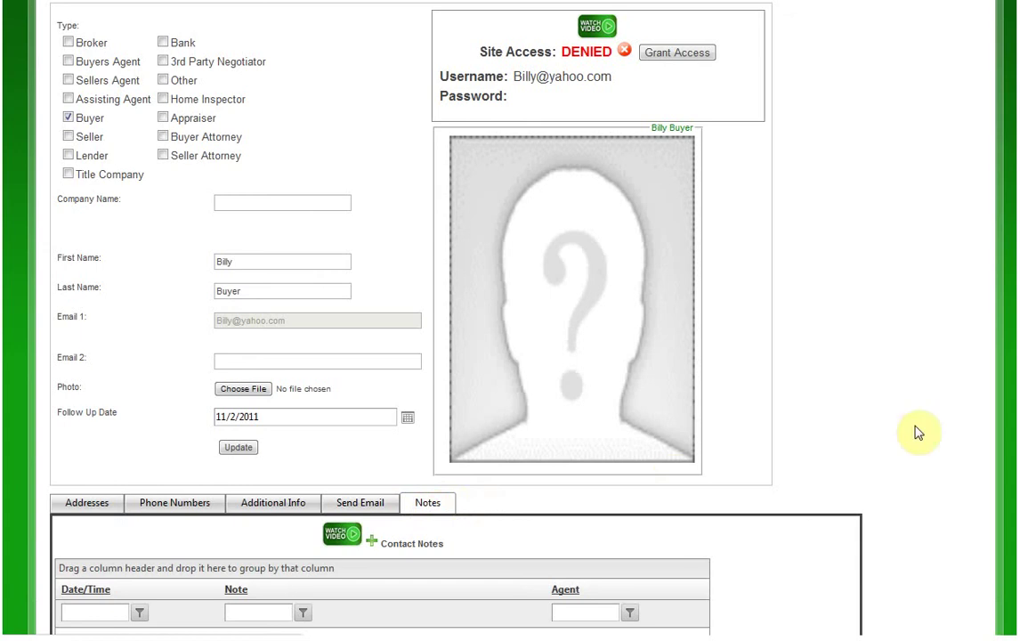
scroll(510, 320, down, 2)
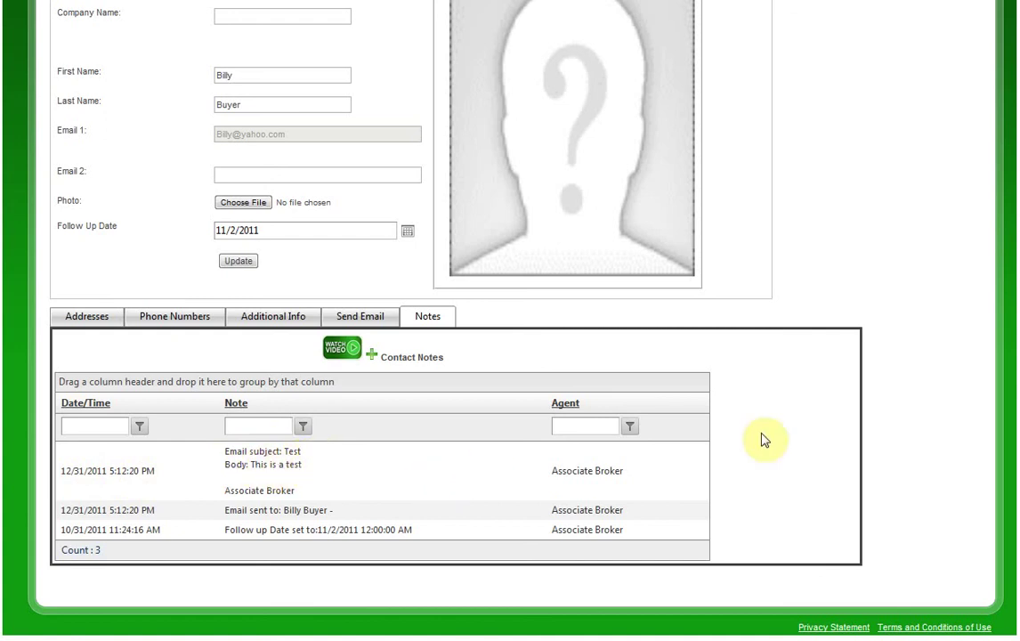
scroll(510, 320, up, 5)
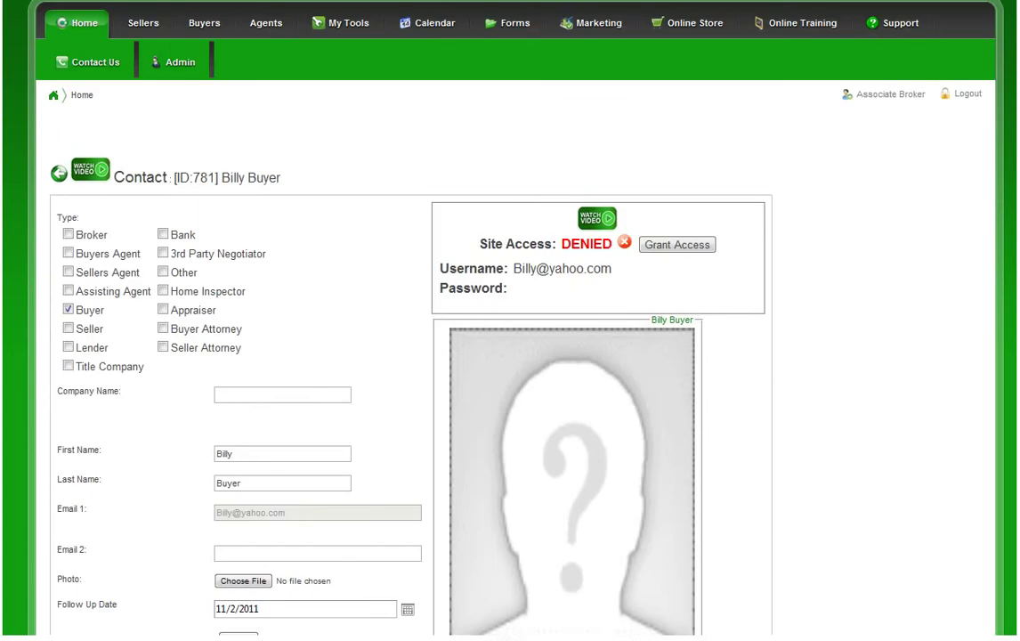
scroll(510, 320, up, 1)
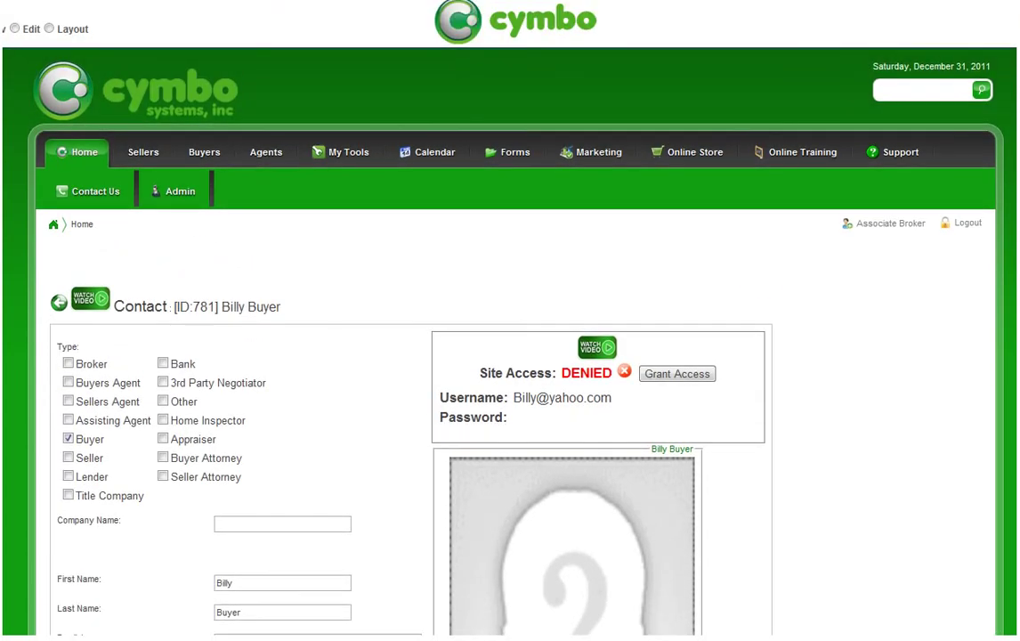
Step: Return to the home console, open the company agents list and check the filter conditions for the Name column
click(74, 156)
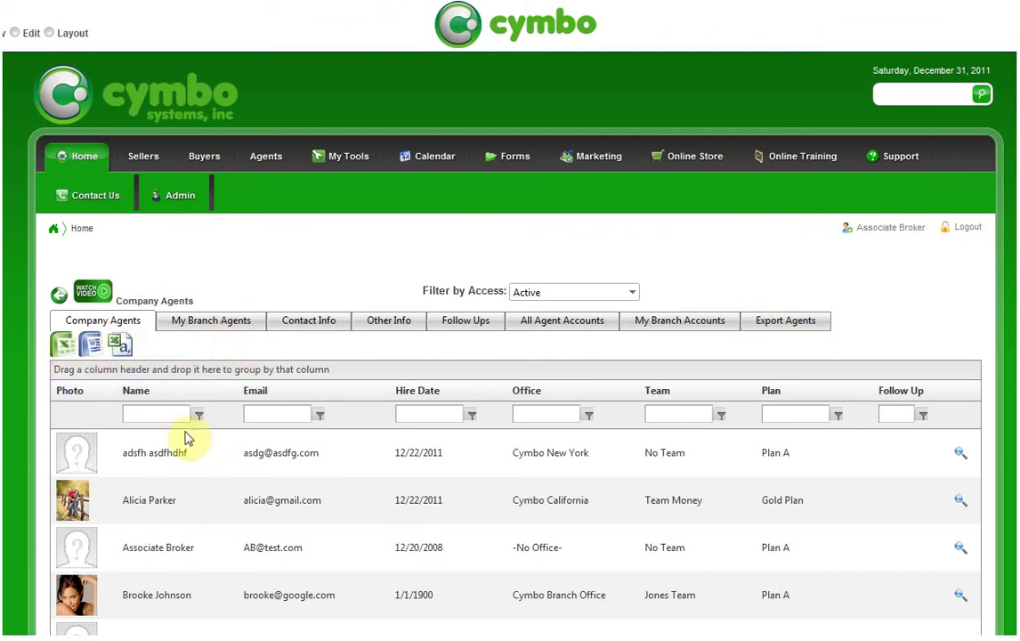
click(139, 413)
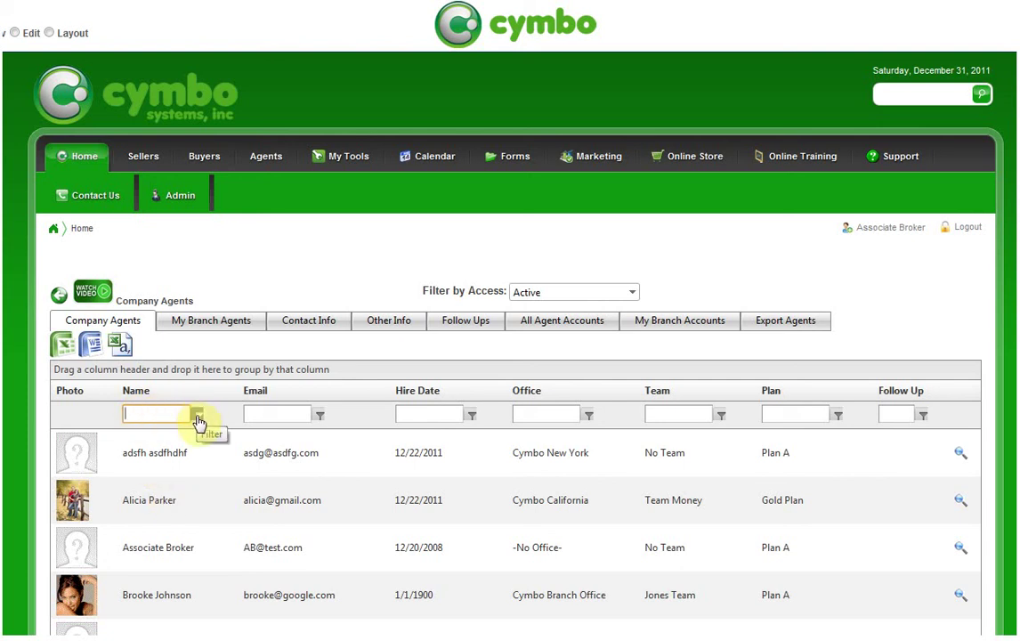
click(198, 415)
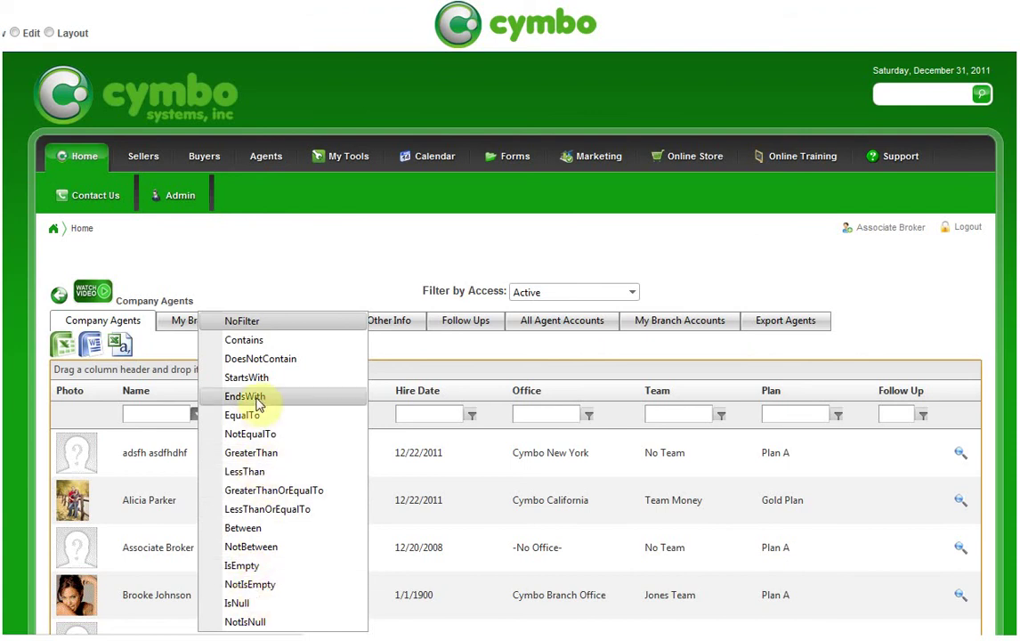
click(378, 310)
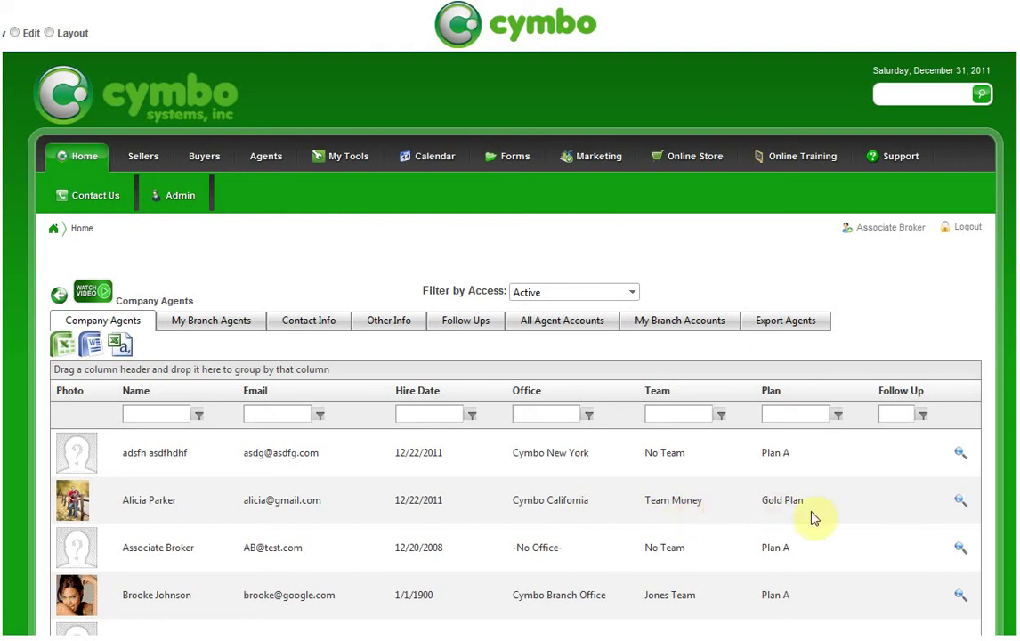
Step: Open the record of the Team Money agent on the Gold Plan and review the site access, profile and general info
click(960, 504)
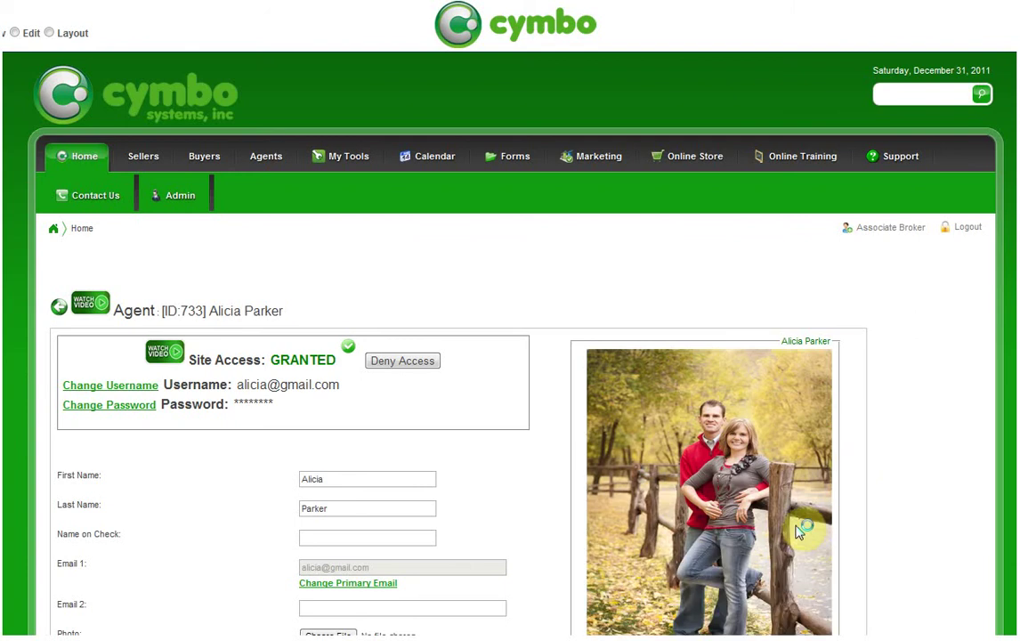
scroll(510, 356, down, 3)
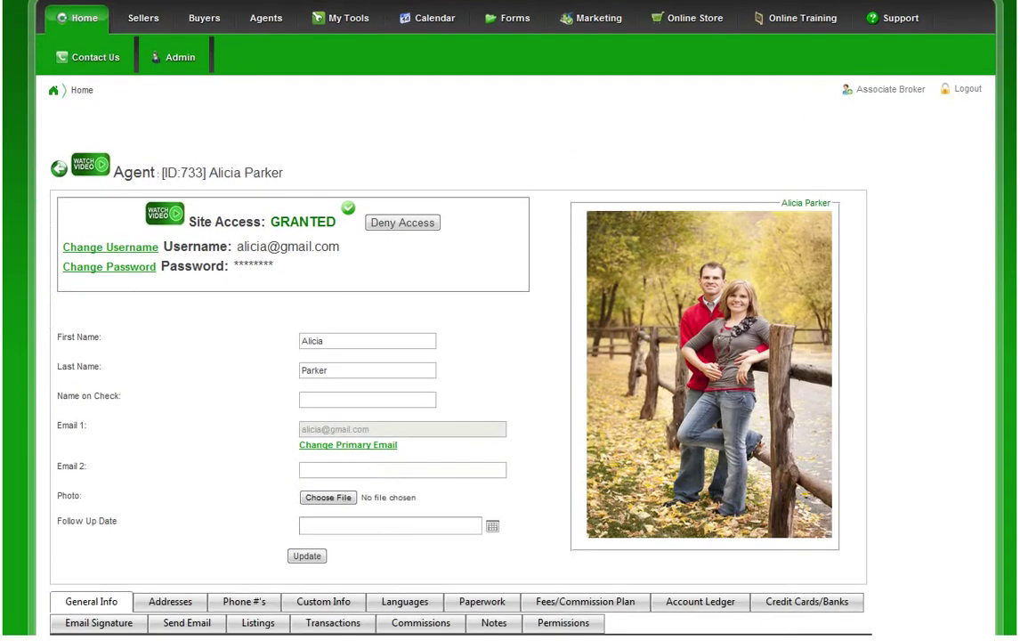
scroll(510, 356, down, 1)
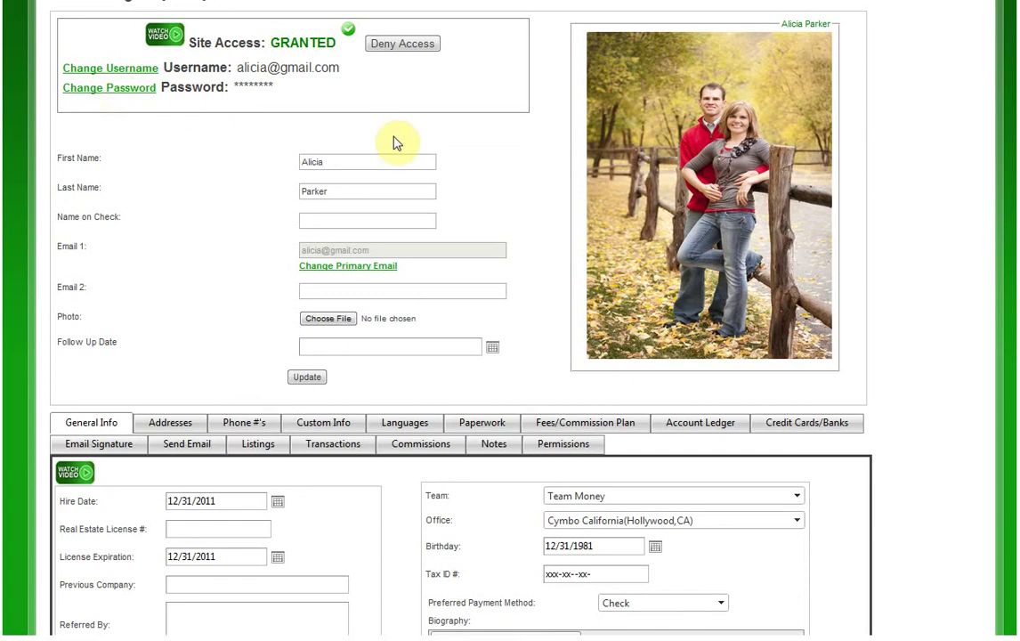
scroll(459, 320, down, 3)
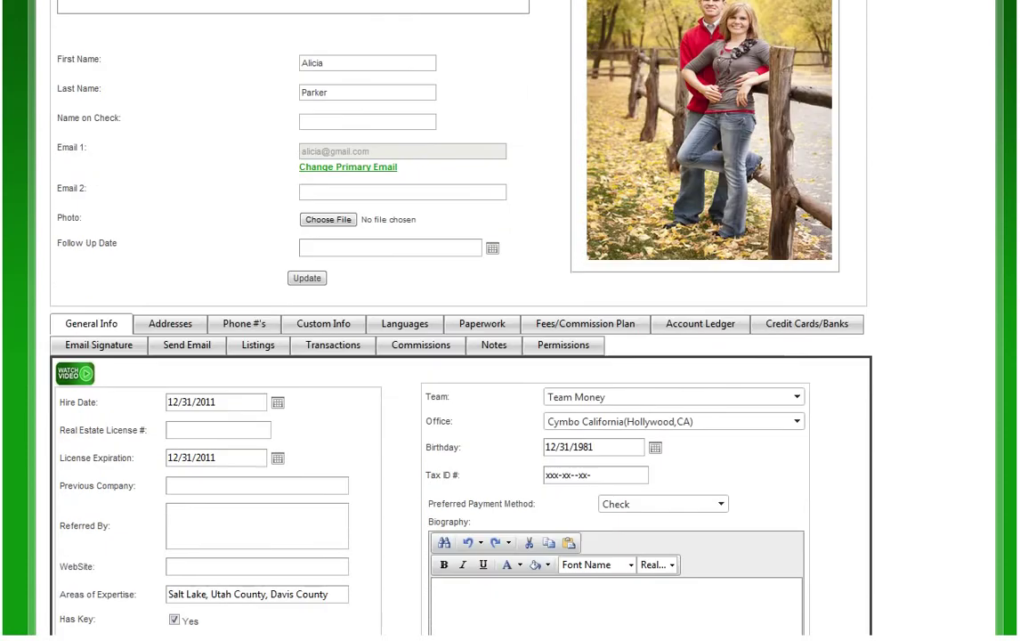
scroll(521, 447, up, 3)
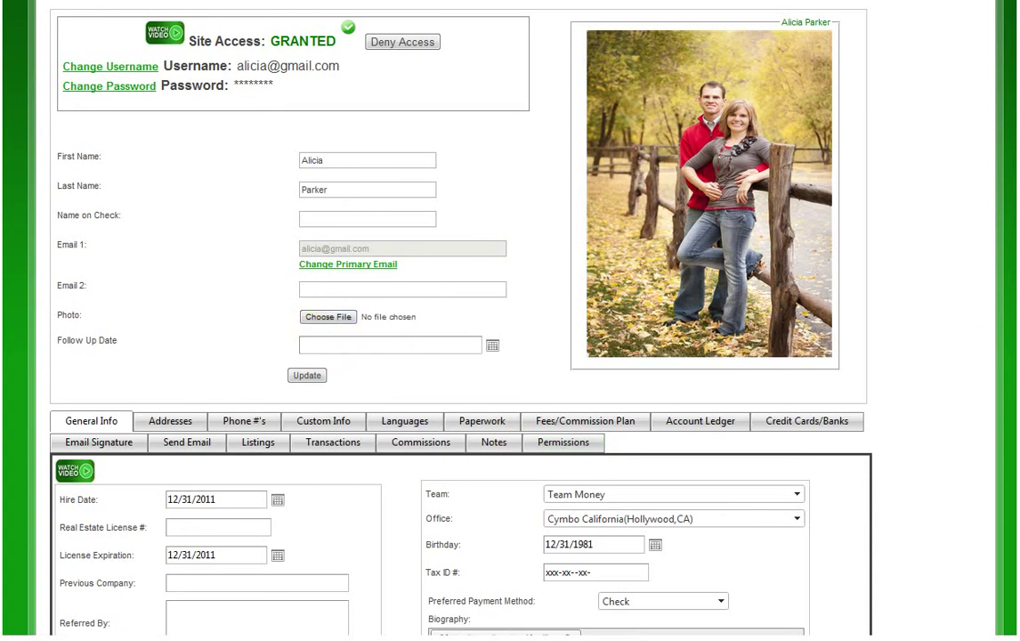
scroll(460, 321, down, 4)
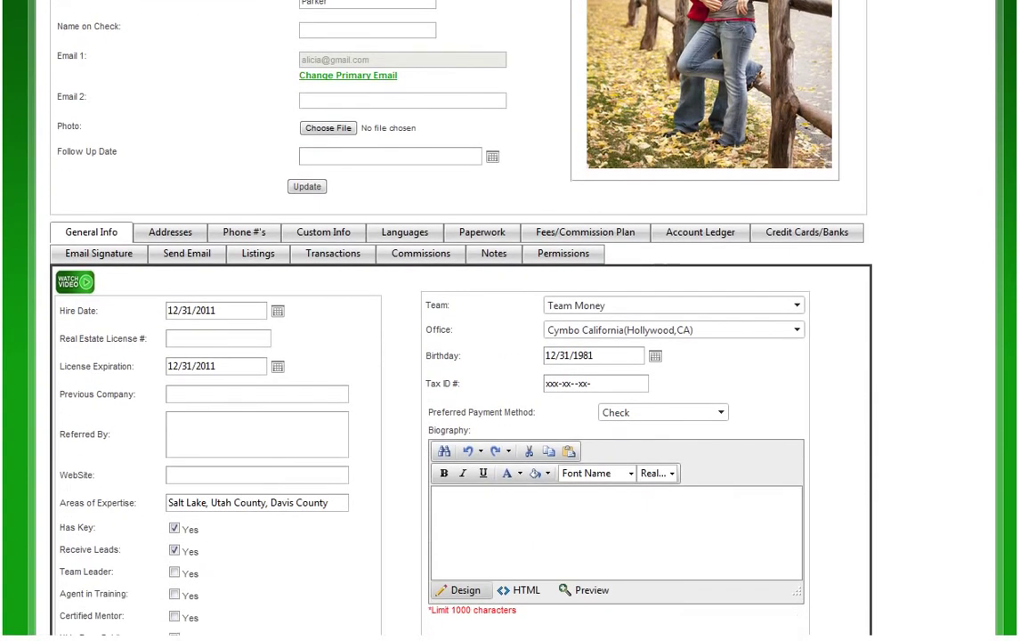
Step: Review the agent's general info down to the Hide From Public option, plus the addresses, phone numbers and custom info
scroll(460, 320, down, 1)
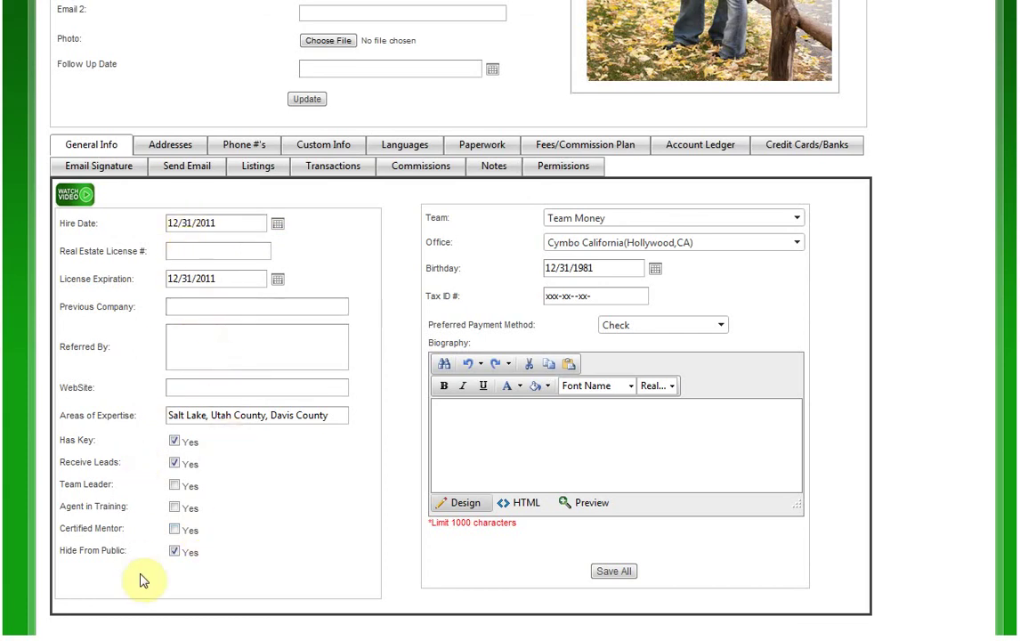
click(174, 553)
click(174, 152)
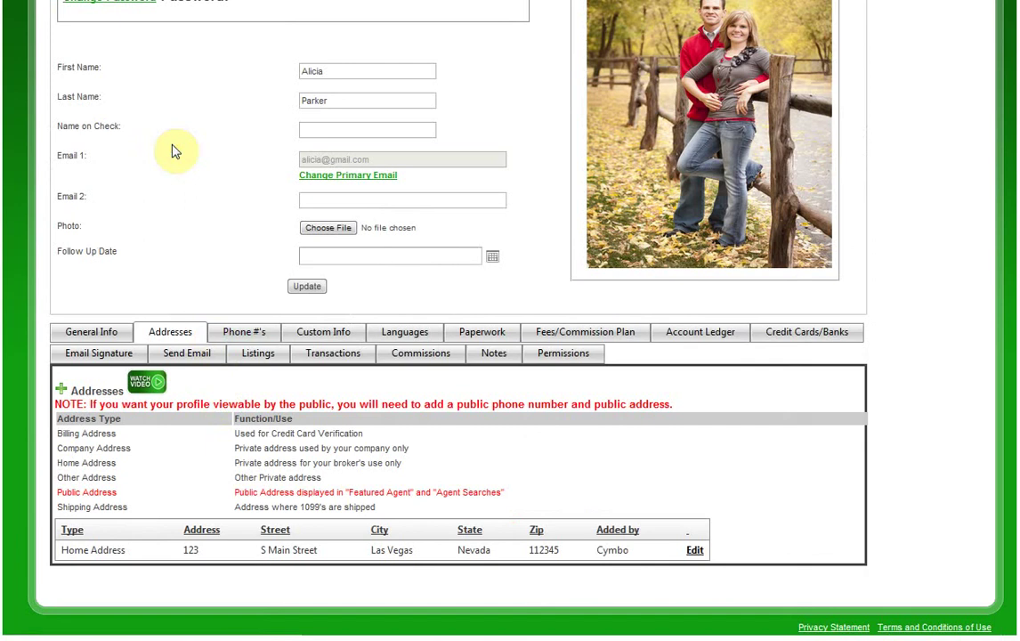
click(239, 336)
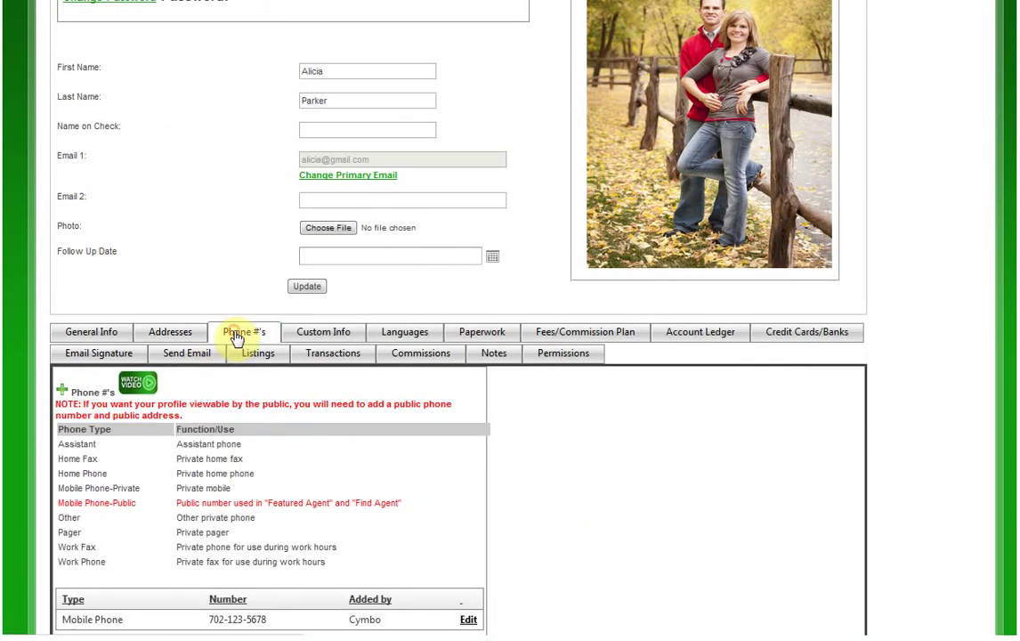
click(318, 335)
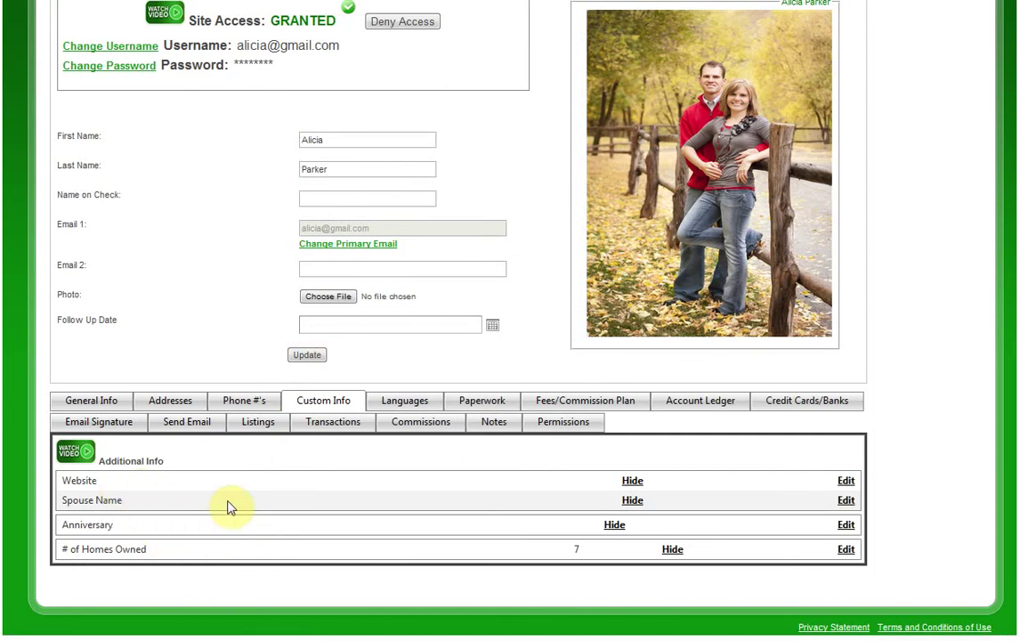
Step: Review the agent's spoken languages, paperwork, and the commission rate and agent fees of the commission plan
click(412, 406)
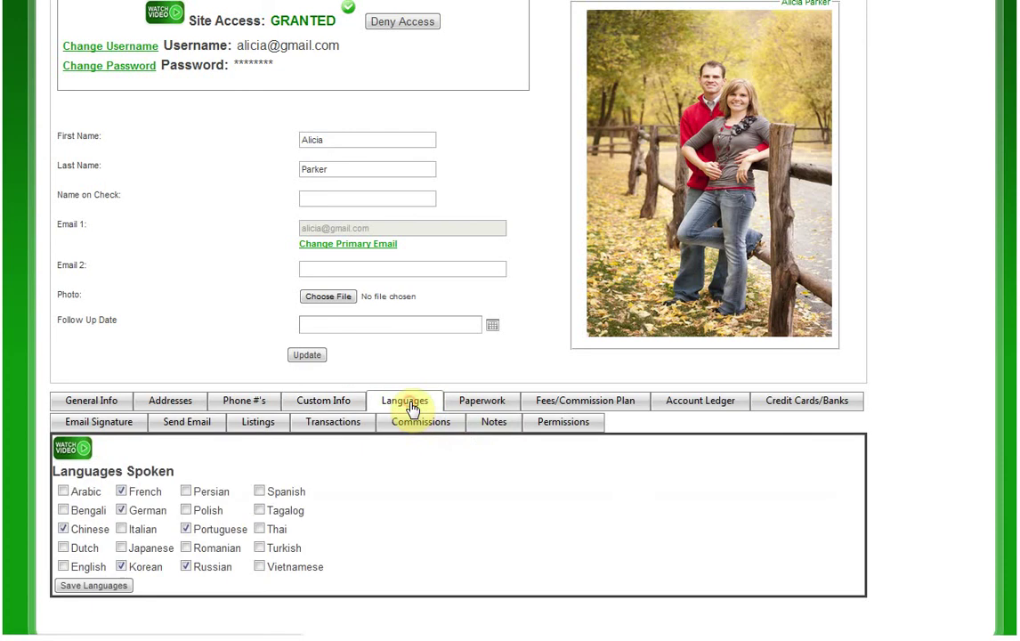
click(479, 405)
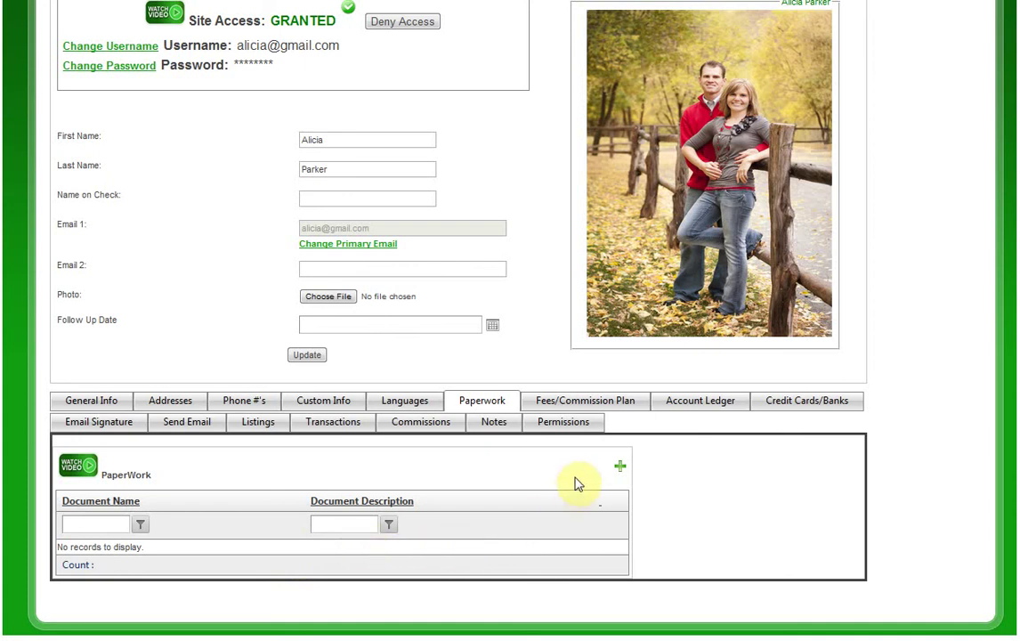
click(562, 408)
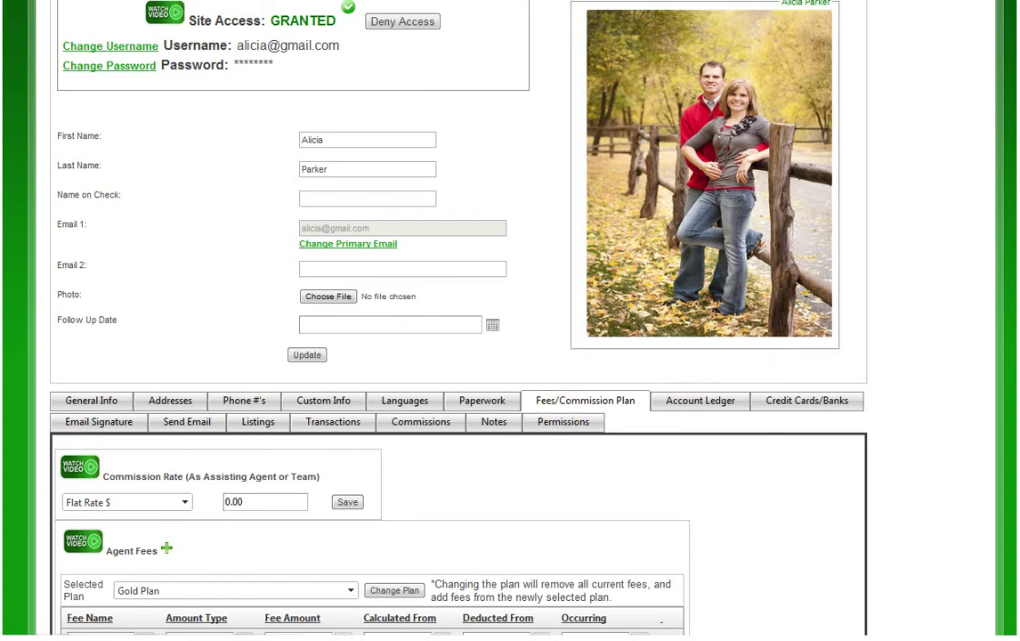
scroll(459, 320, down, 3)
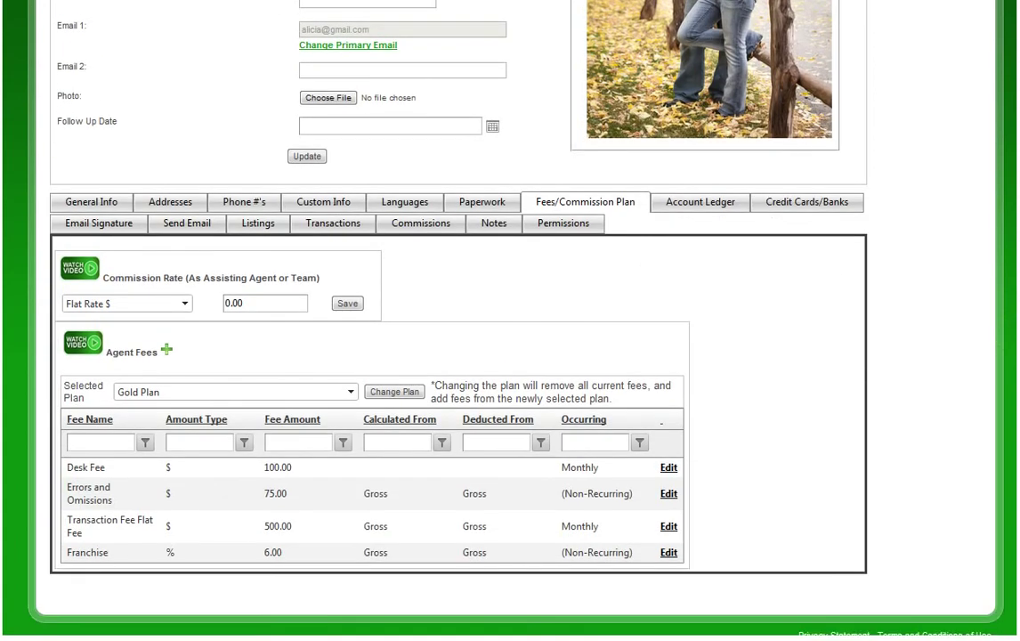
scroll(458, 320, up, 1)
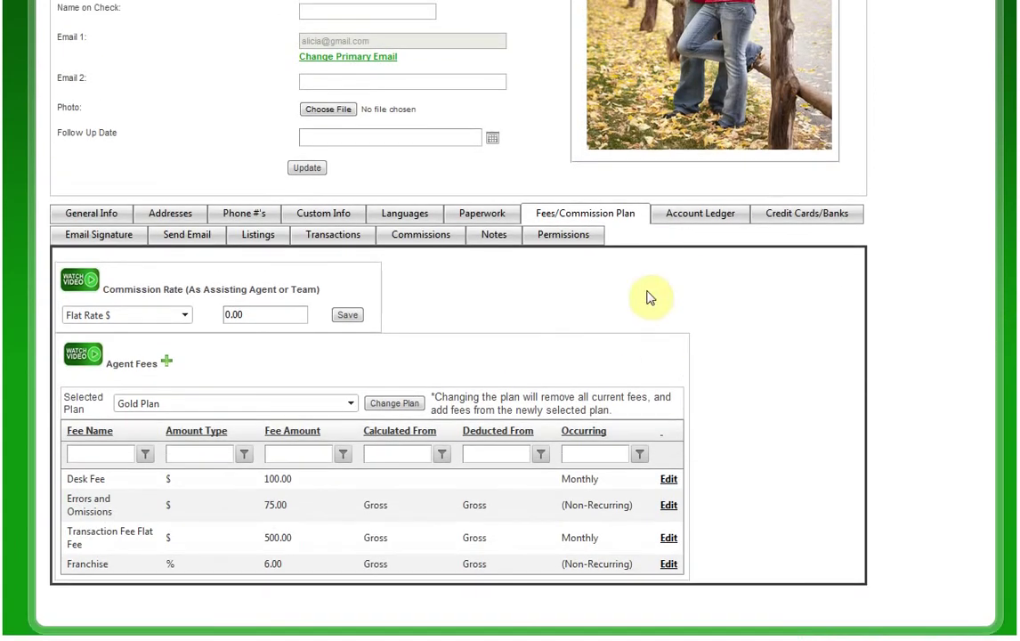
Step: Look through the agent's account ledger, credit card and bank info, email signature and email form
click(700, 219)
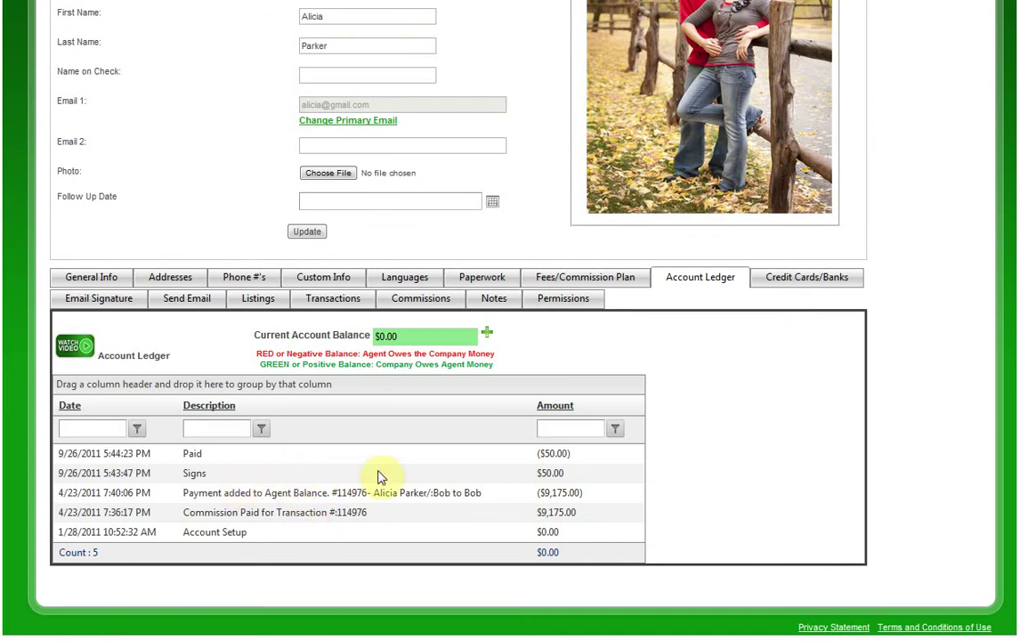
click(826, 282)
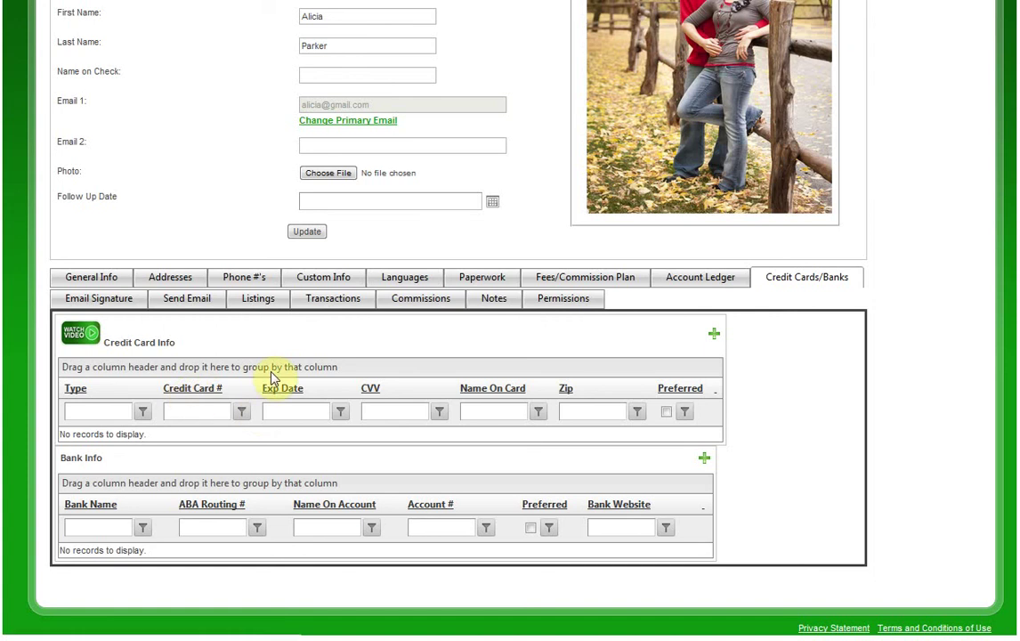
click(98, 299)
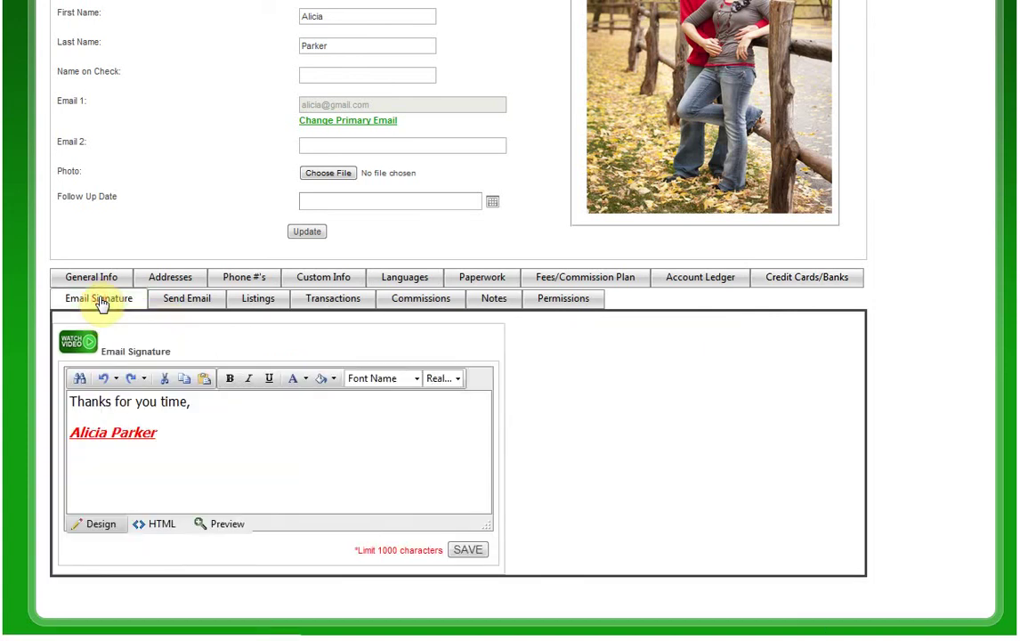
click(179, 301)
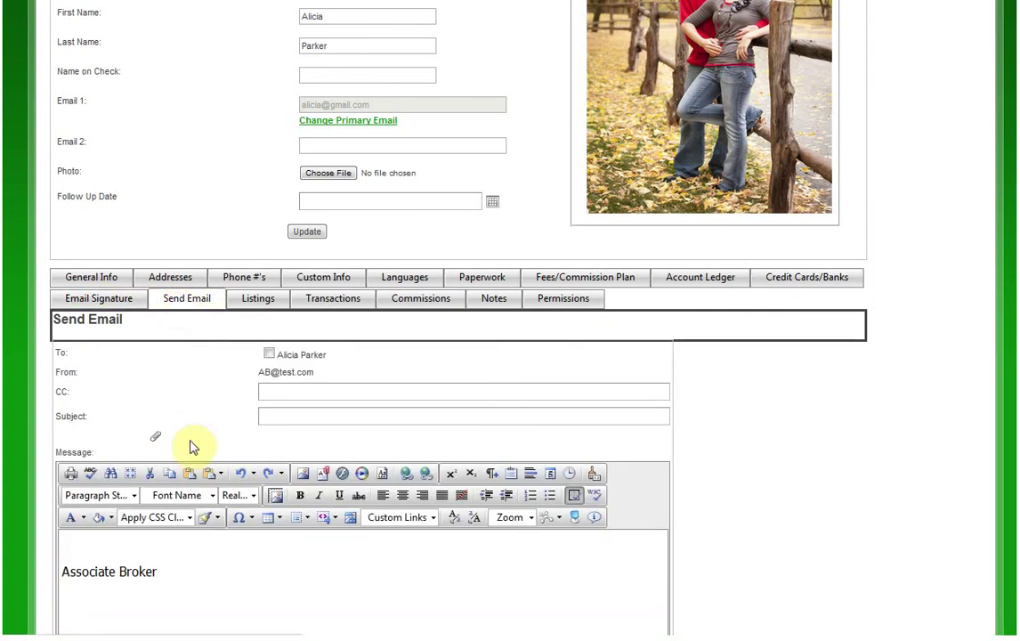
Step: Review the agent's listings, transactions and commissions, and read through the full list of contact notes
click(252, 301)
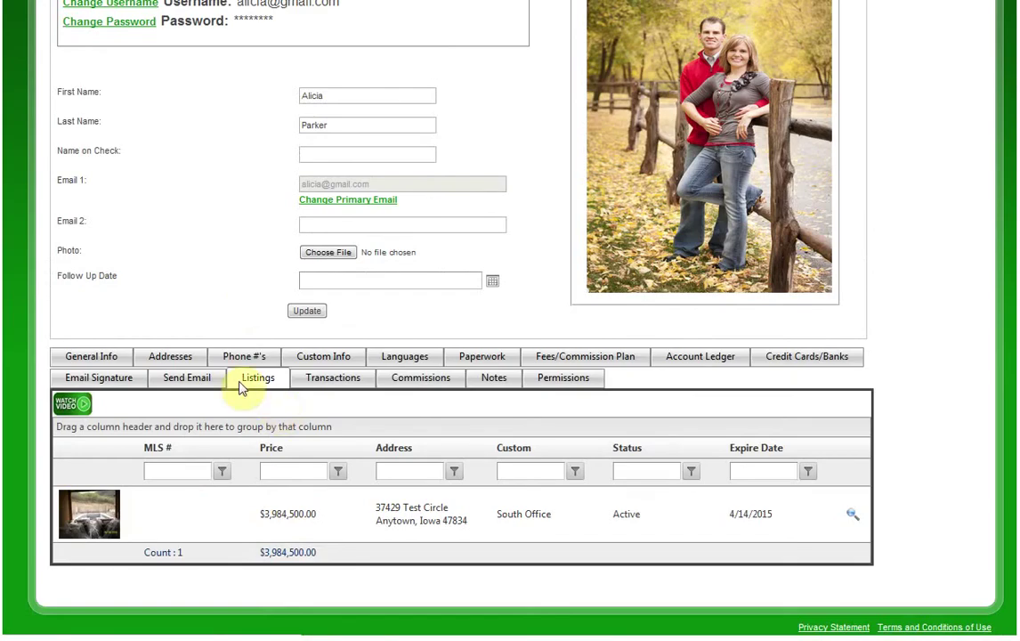
click(322, 392)
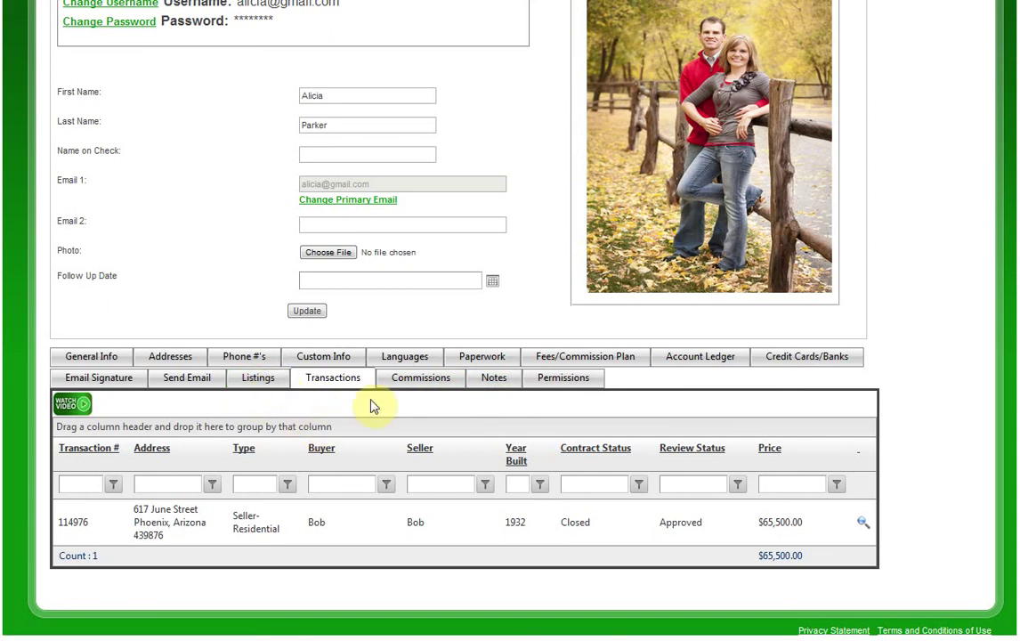
click(425, 380)
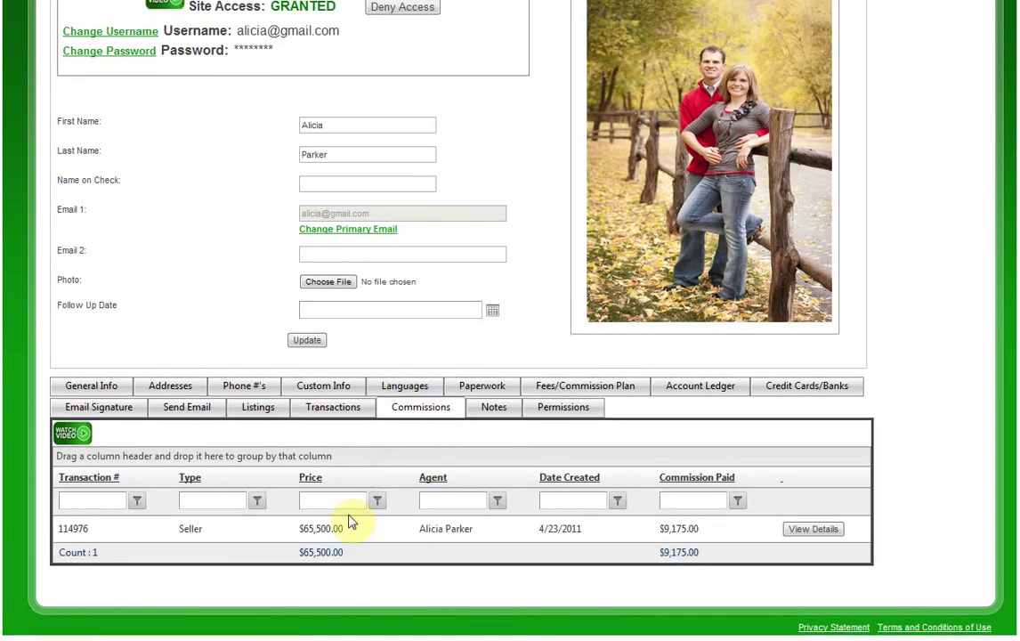
click(494, 407)
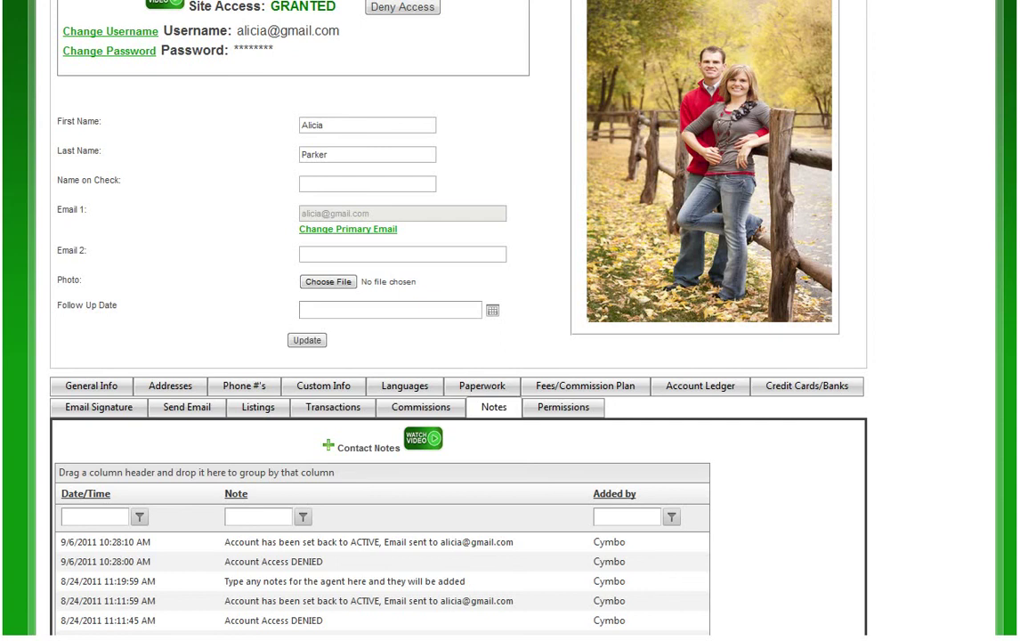
scroll(614, 451, down, 4)
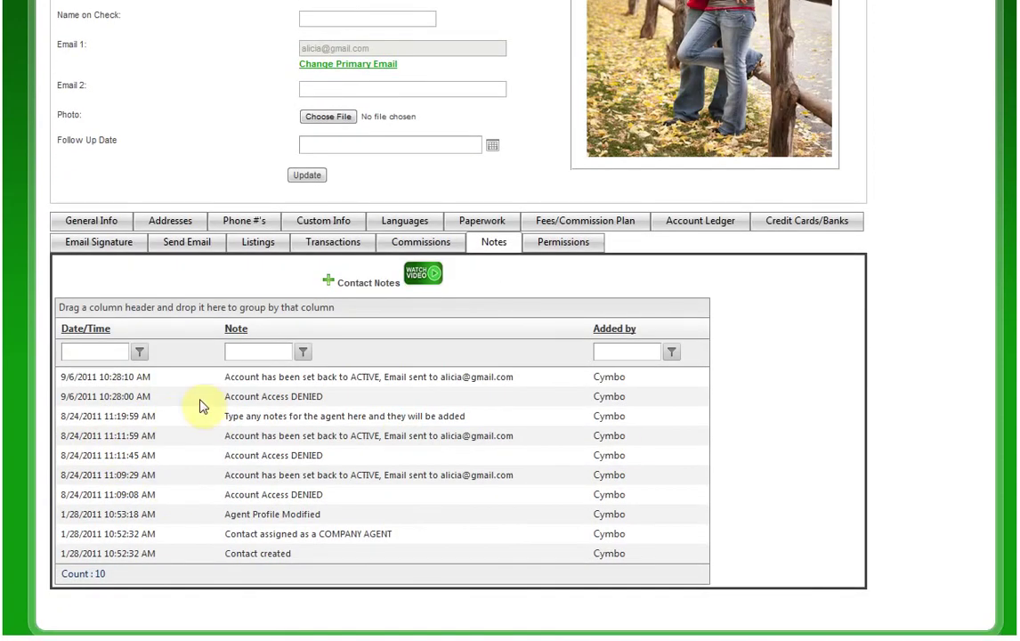
Step: Add the ReviewTransactions permission role to the agent
click(553, 243)
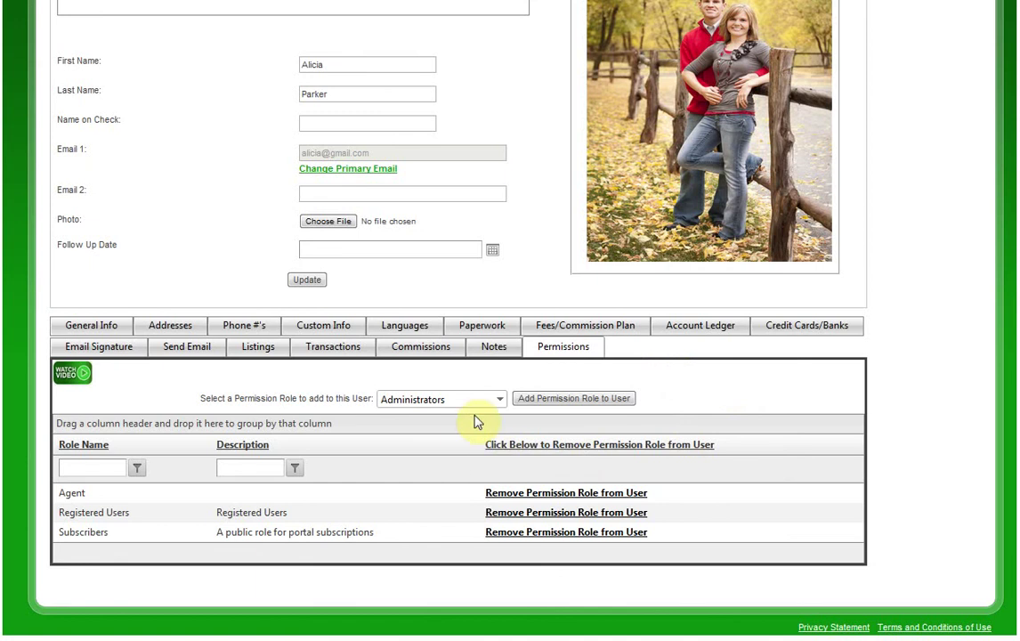
click(502, 402)
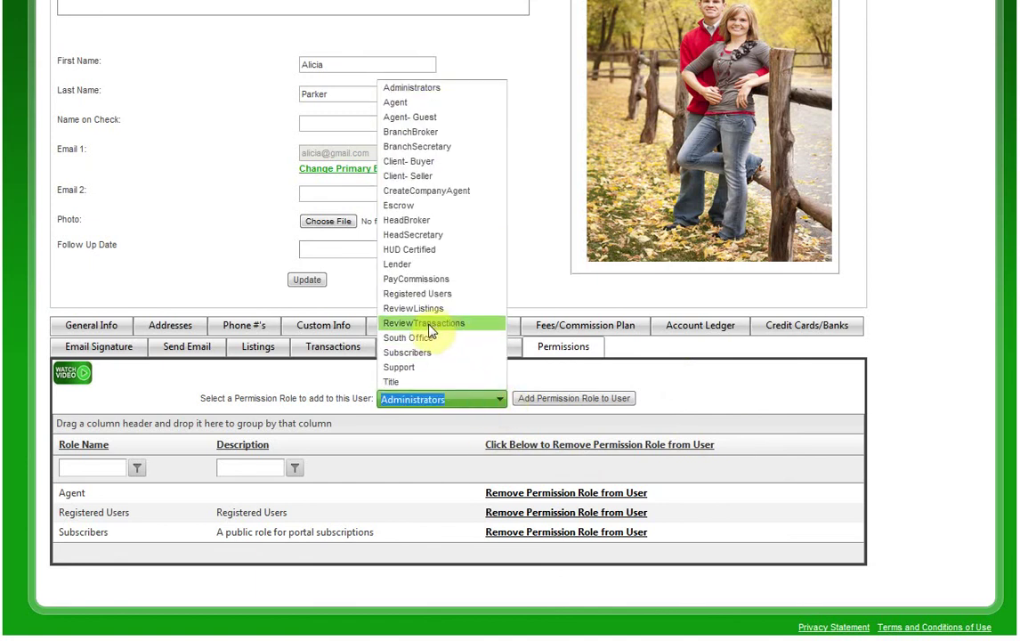
click(430, 324)
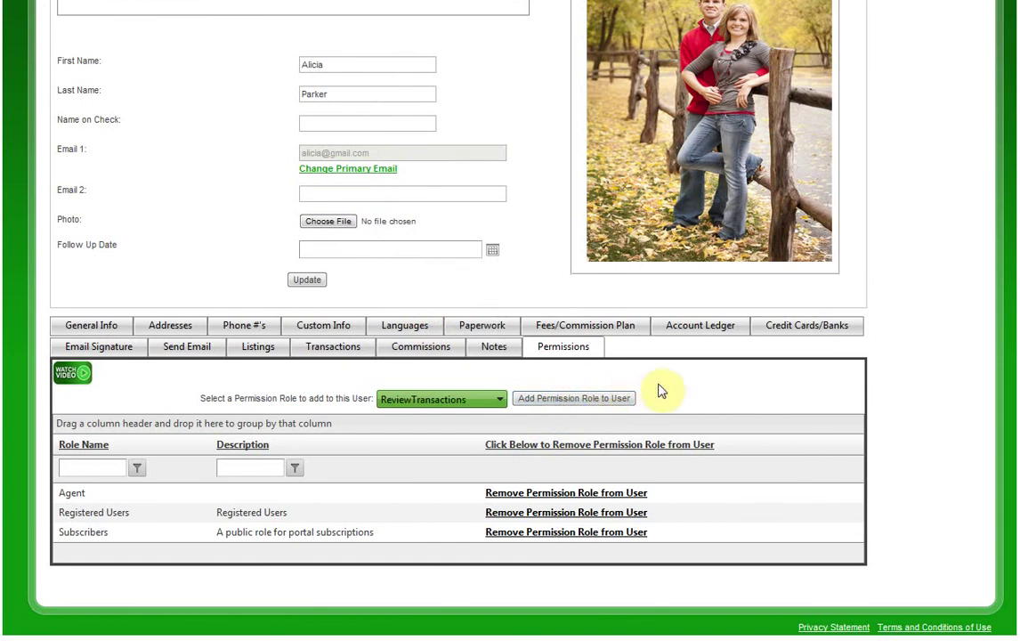
click(579, 401)
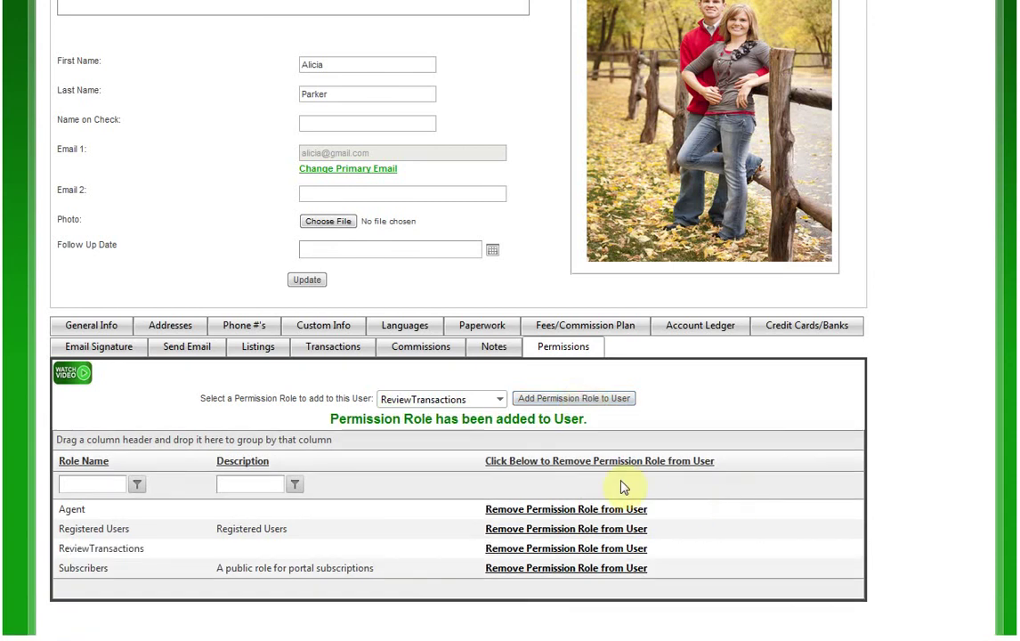